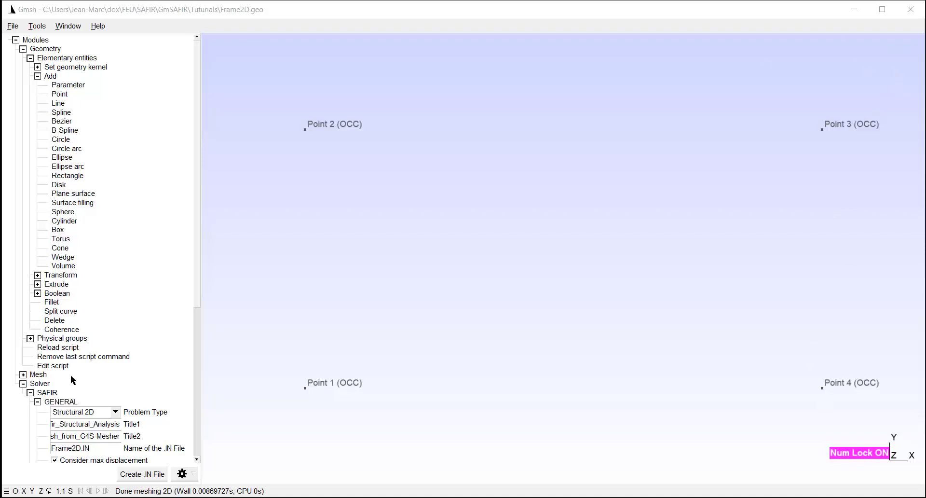
Step: Review the Frame2D.geo point definitions in Notepad and close it to return to Gmsh
left_click(52, 365)
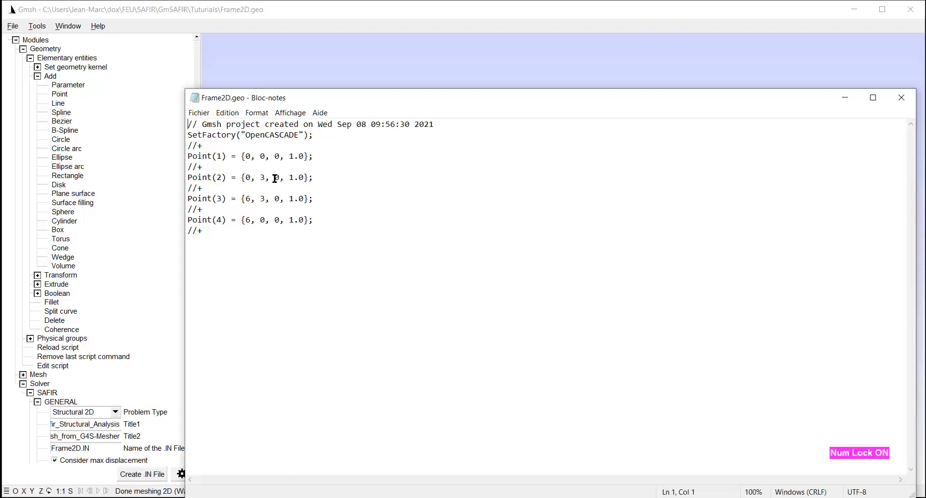
left_click(901, 97)
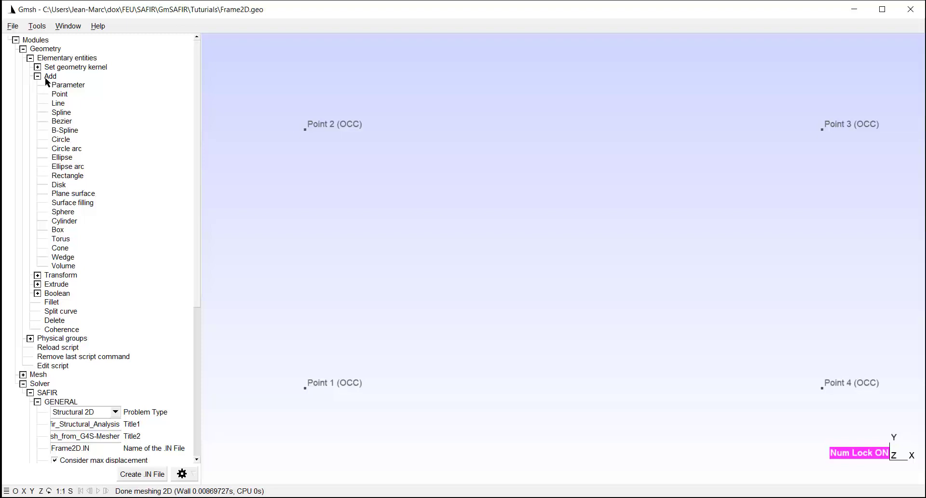
Step: Draw straight lines Point 1→2, 2→3 and 3→4 forming the two columns and the beam
left_click(58, 104)
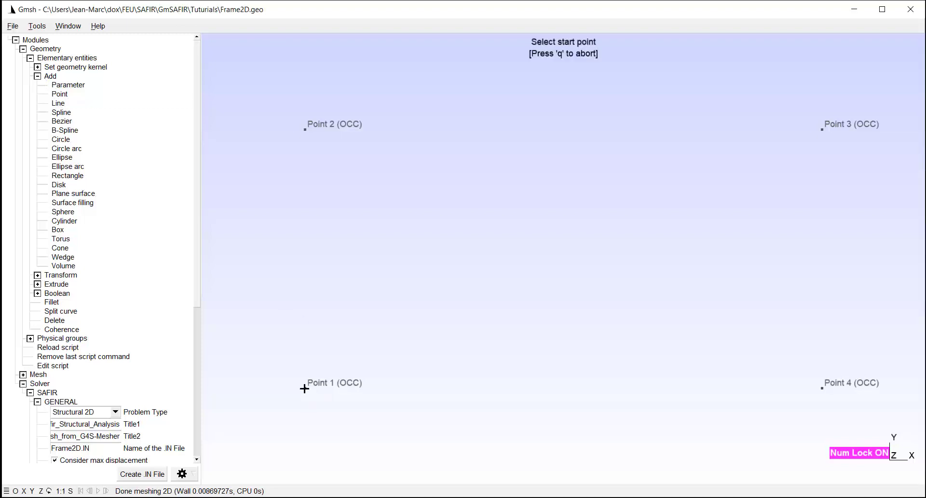
left_click(303, 389)
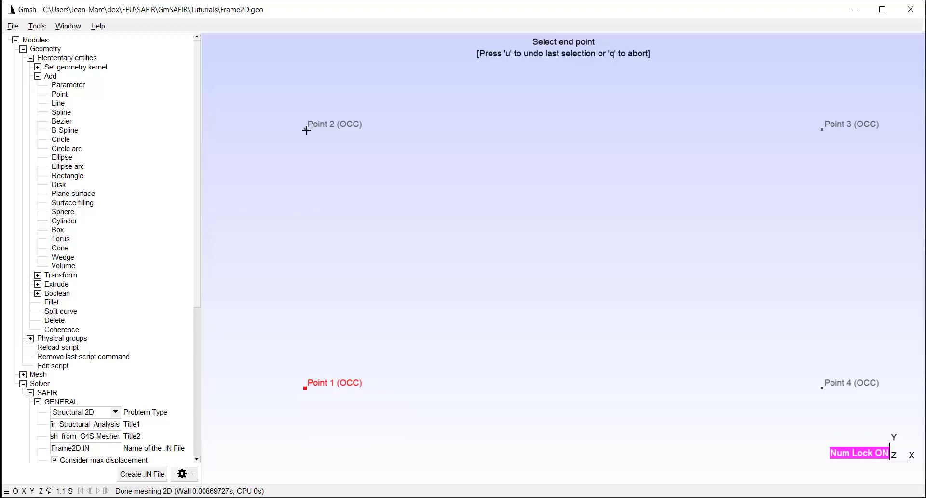
left_click(304, 128)
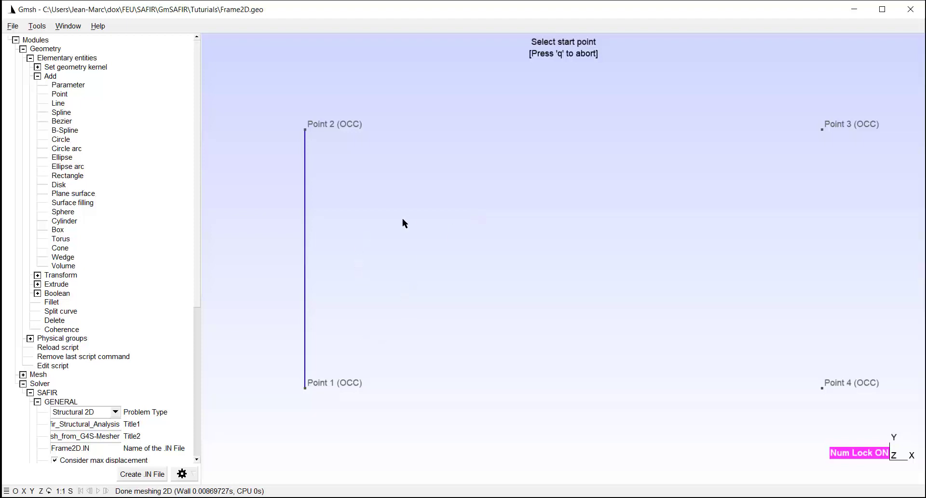
left_click(307, 130)
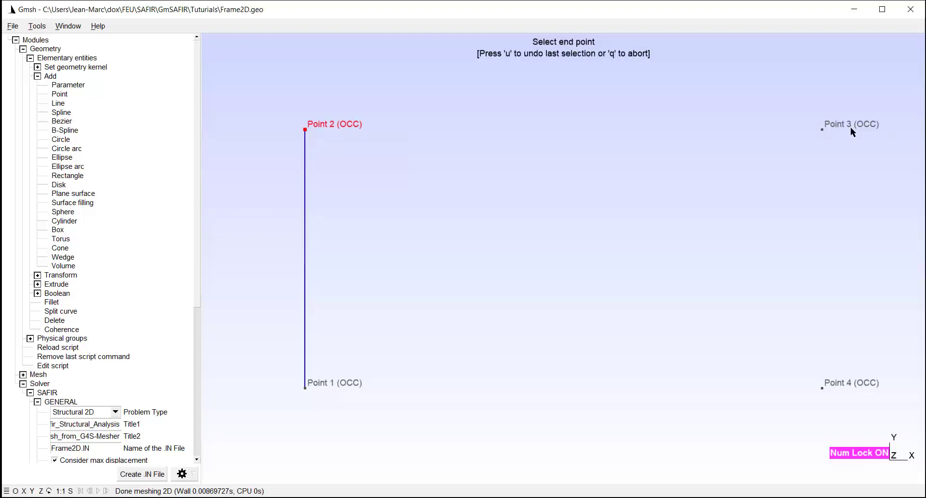
left_click(822, 130)
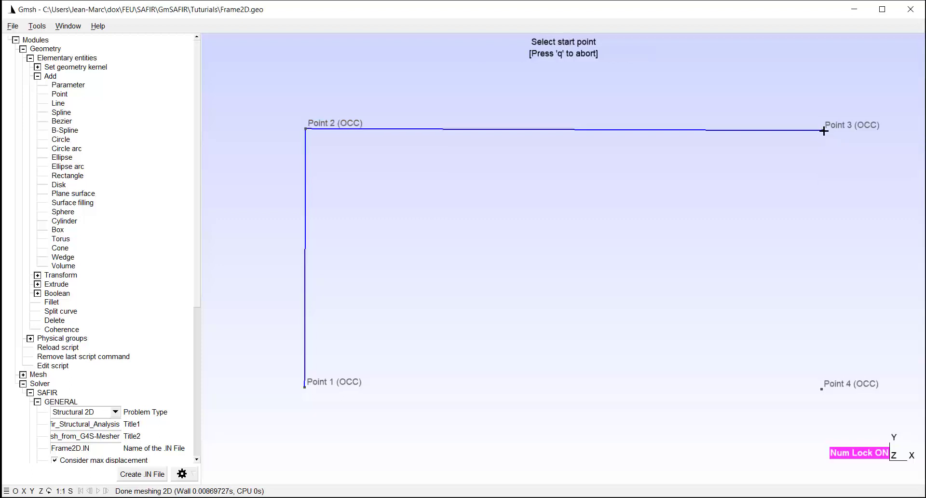
left_click(822, 130)
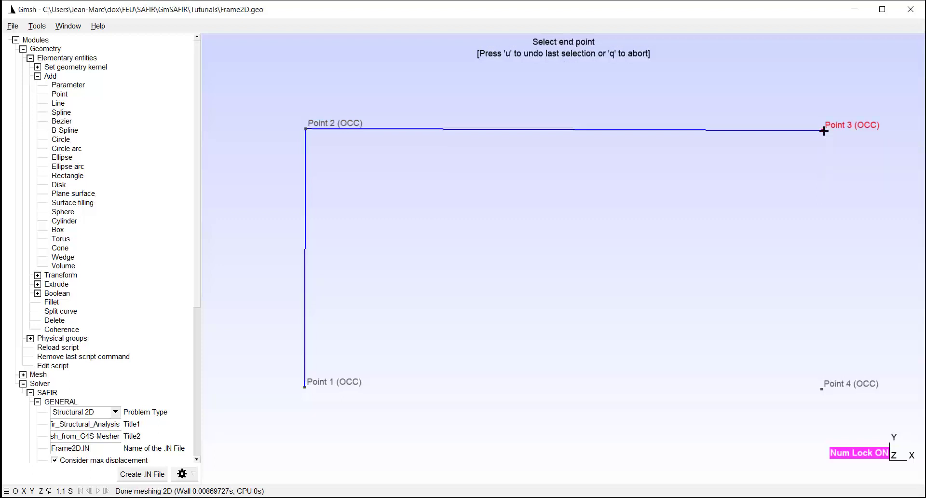
left_click(821, 389)
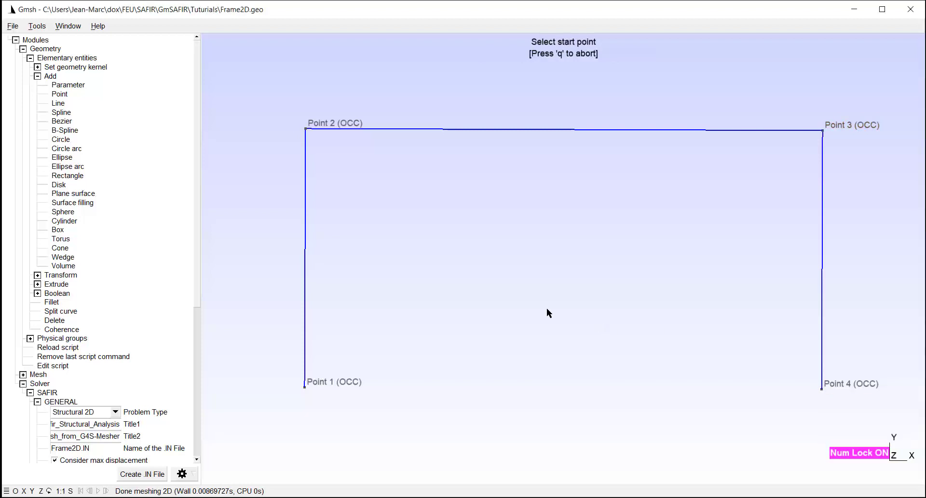
key("q")
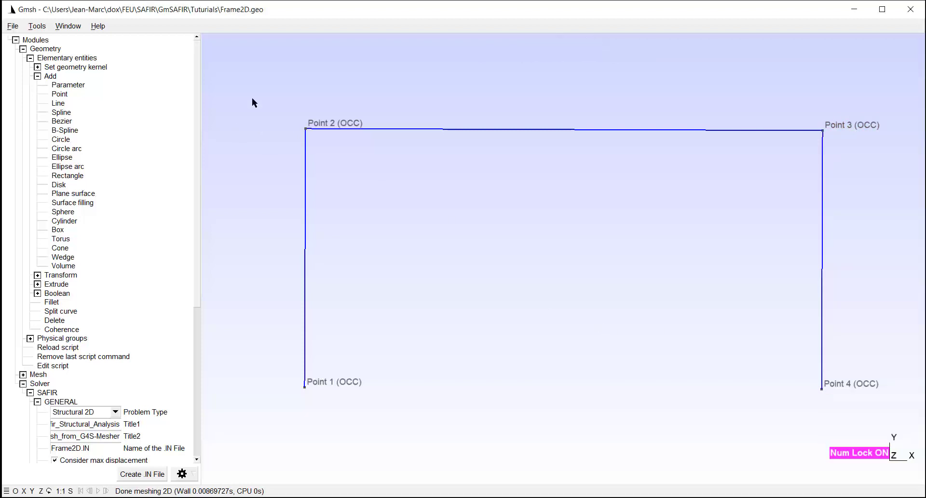
right_click(486, 254)
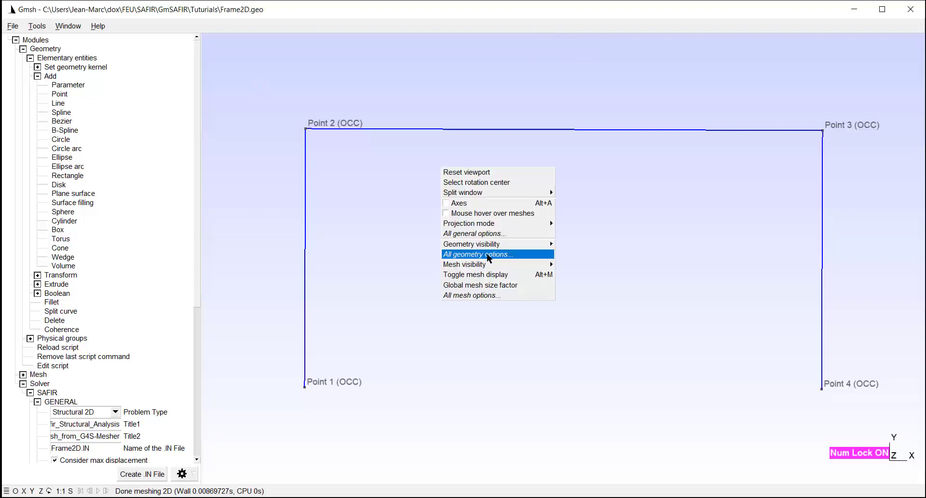
left_click(487, 254)
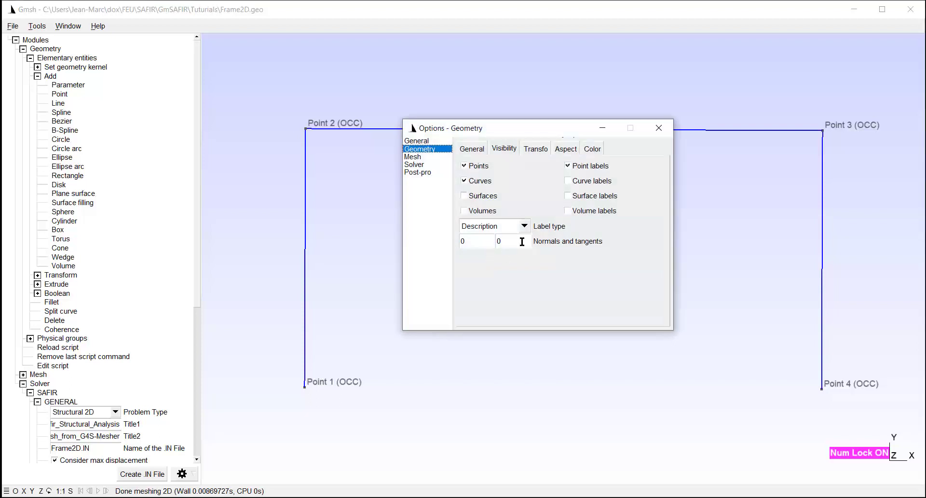
type("92")
key("Return")
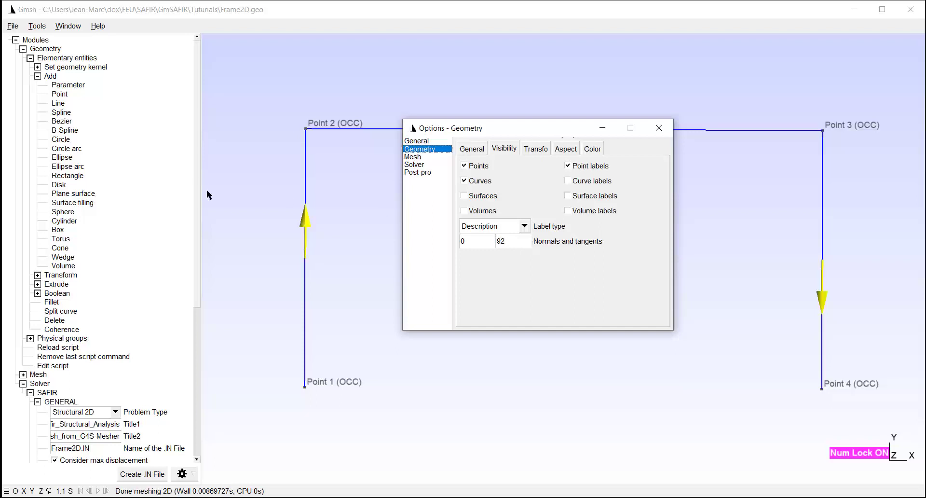
left_click_drag(552, 129, 554, 253)
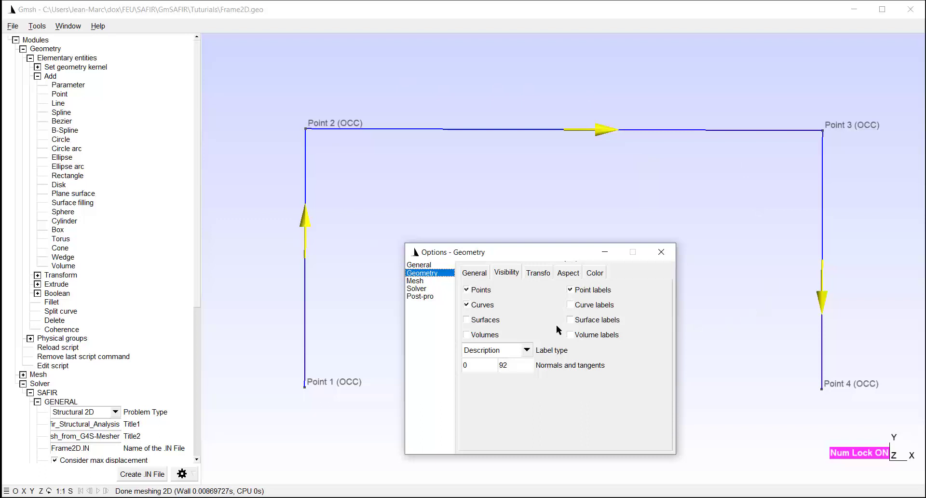
double_click(503, 365)
type("10")
key("Return")
type("0")
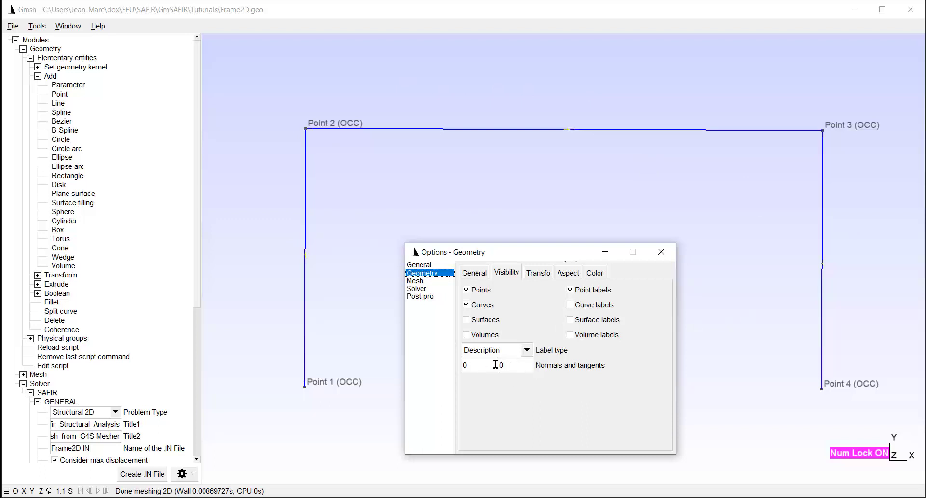
key("Return")
left_click(661, 251)
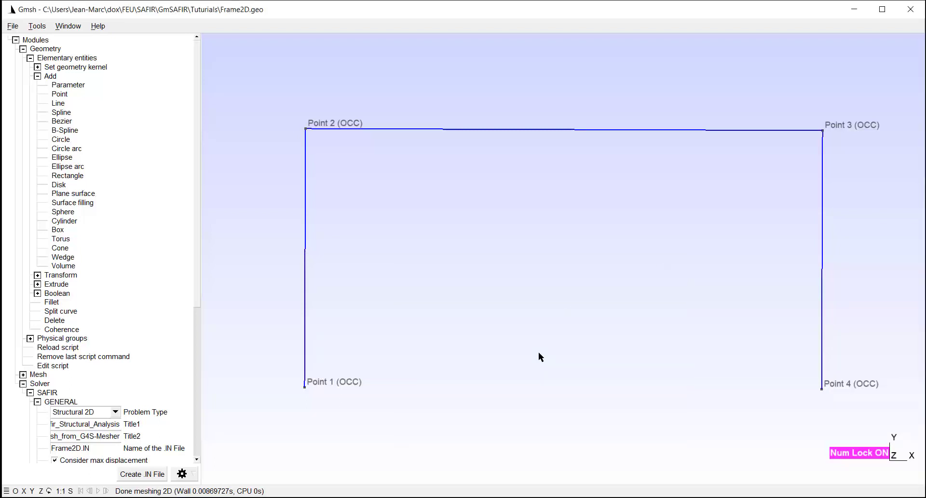
Step: Assign Point 2 a Loads on Node property with X-Force 1000 and add it
left_click(38, 77)
left_click(30, 58)
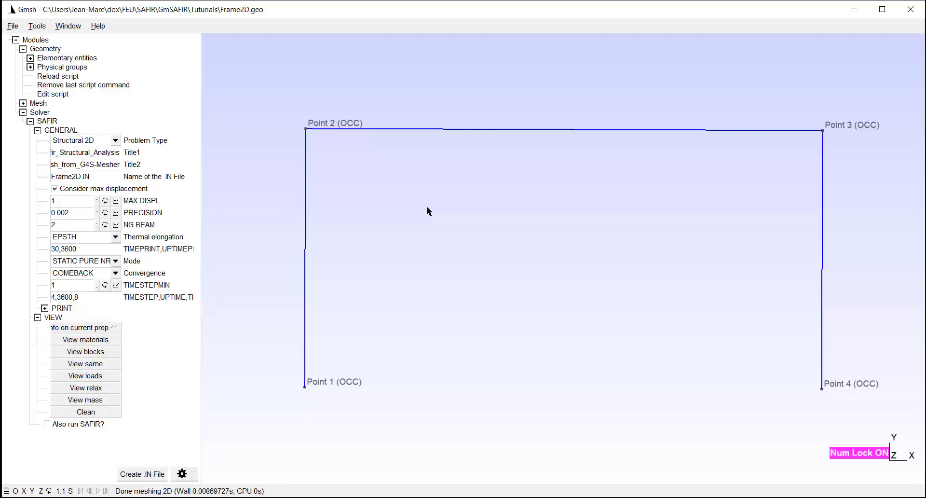
double_click(305, 131)
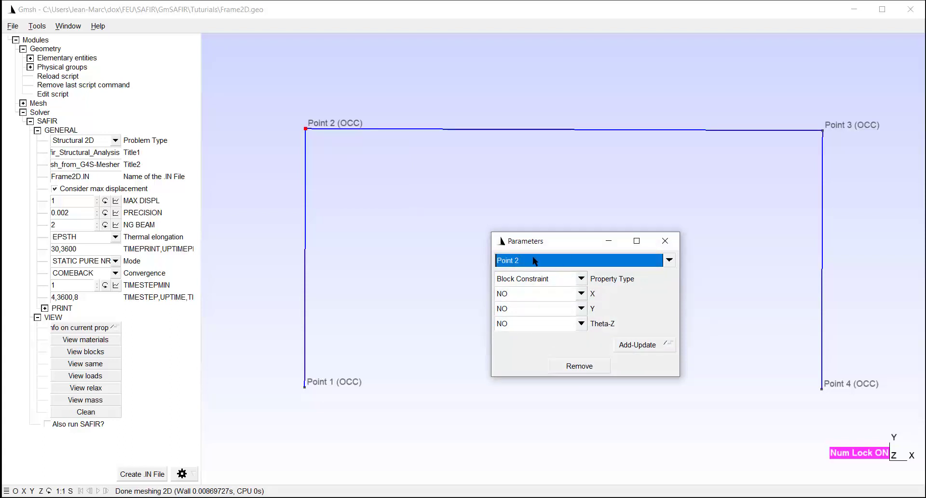
left_click(583, 278)
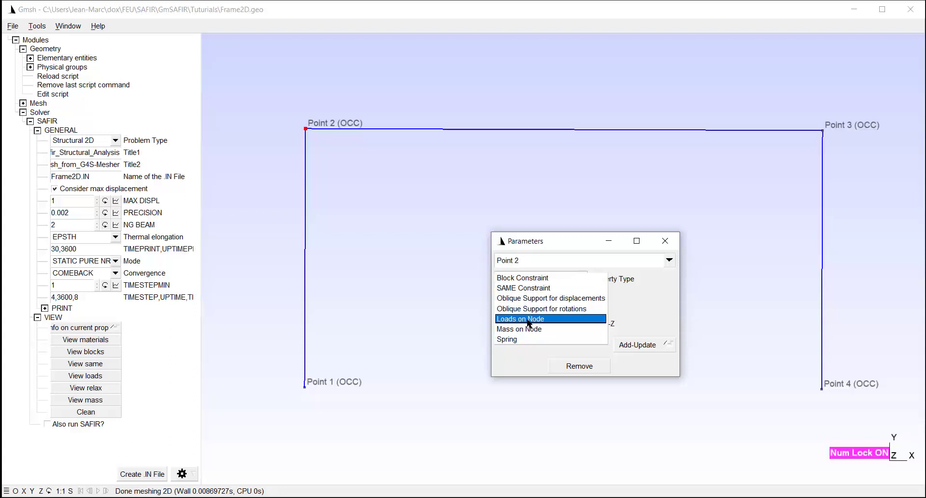
left_click(529, 319)
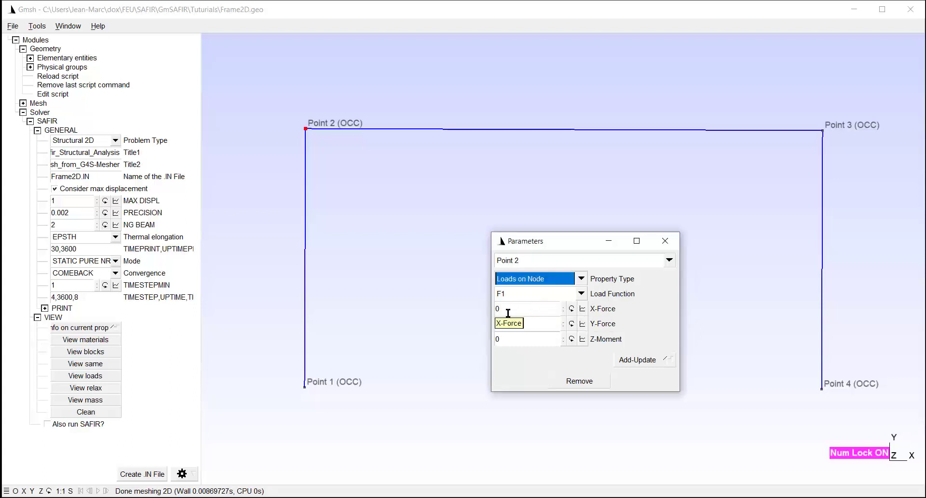
double_click(508, 310)
type("1000")
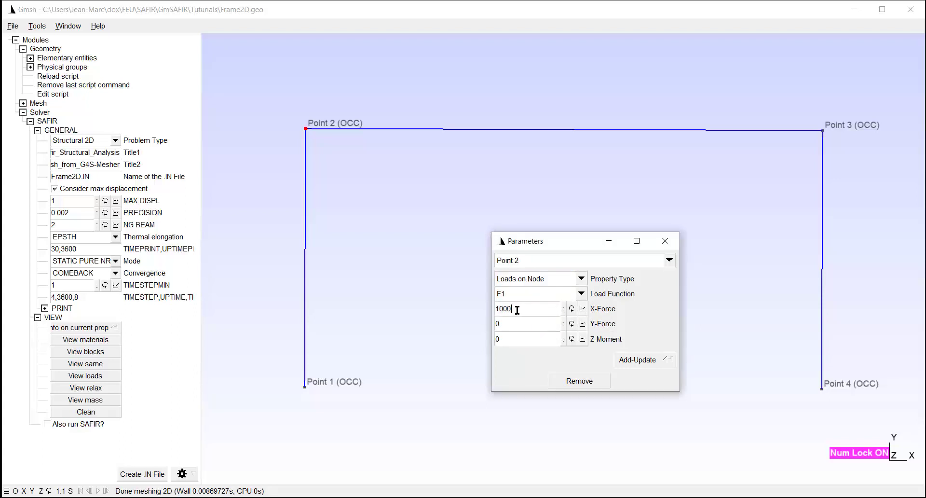
left_click(642, 361)
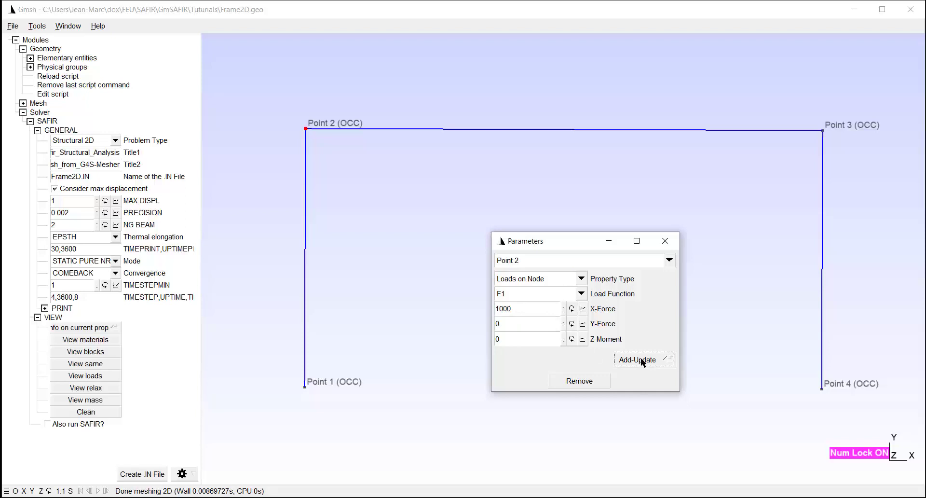
Step: Display the nodal load on Point 2 to verify it, then clear the load display
left_click(670, 241)
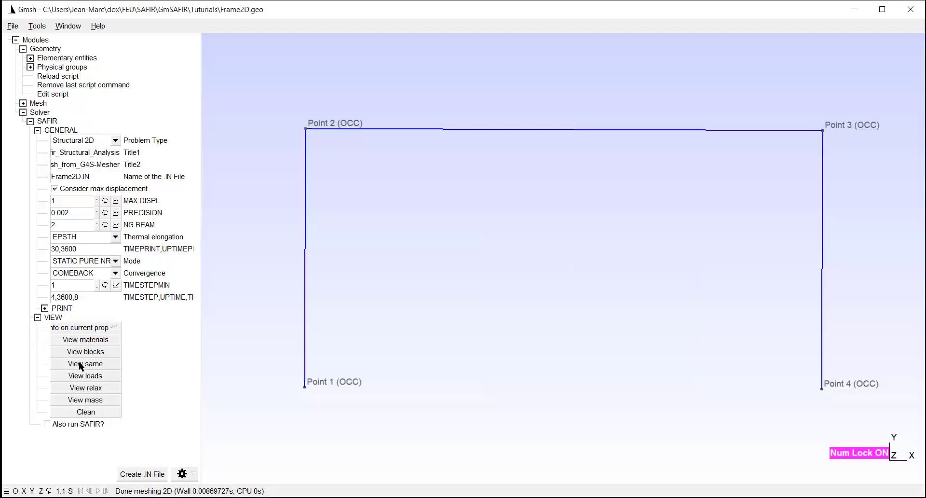
left_click(86, 378)
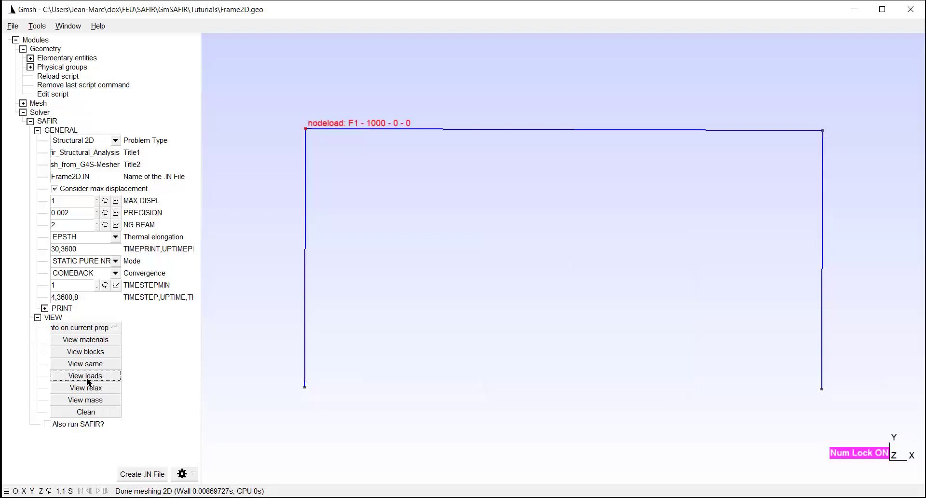
left_click(86, 412)
Step: Turn off point labels in the geometry display options
right_click(445, 266)
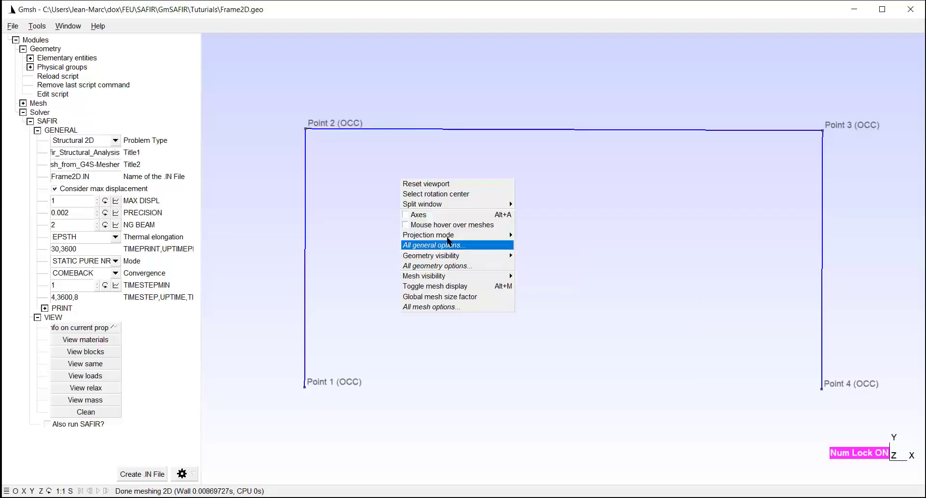
left_click(443, 267)
left_click(569, 289)
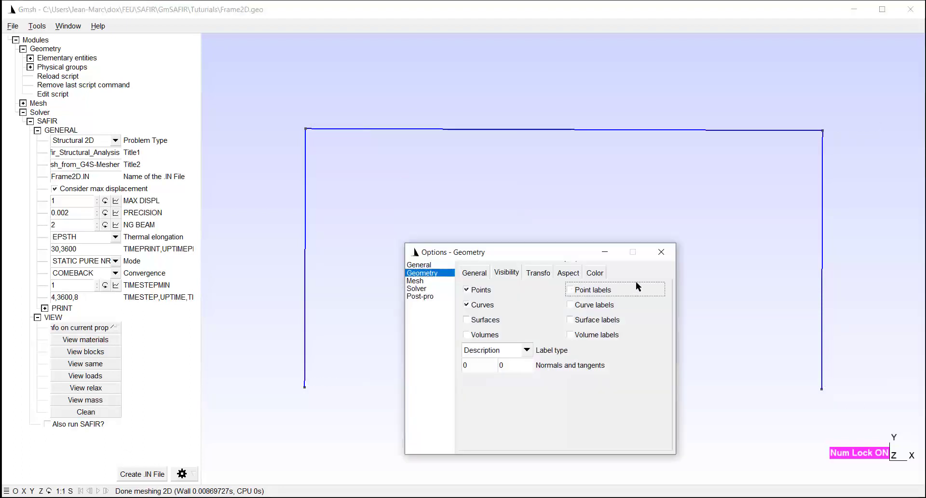
left_click(663, 251)
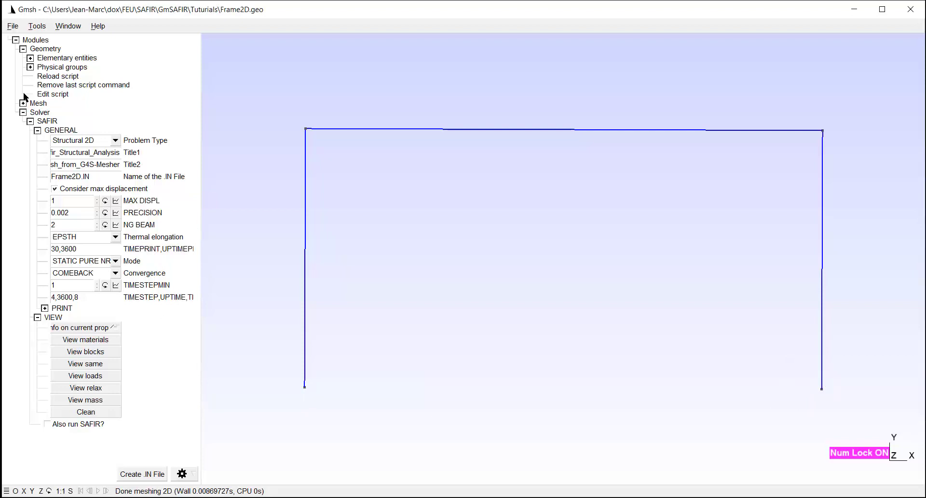
Step: Create a physical point group 'supports' containing Point 1 and Point 4
left_click(30, 68)
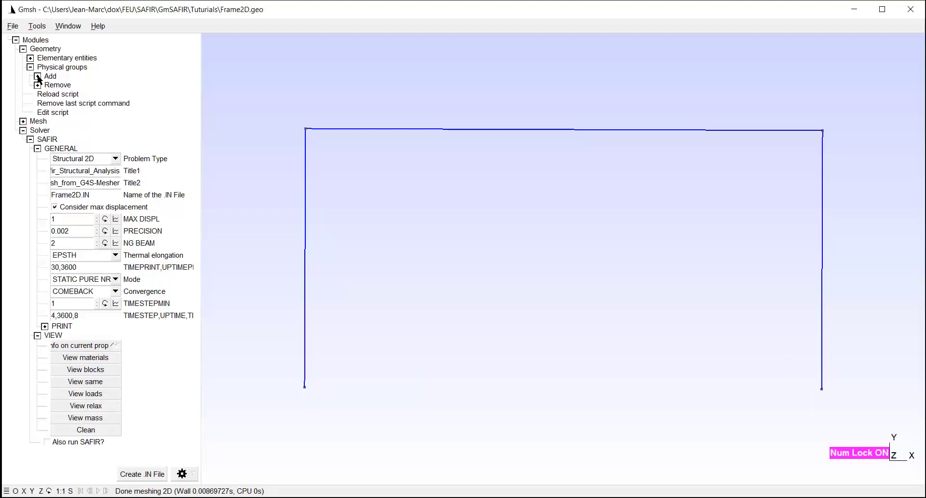
left_click(38, 77)
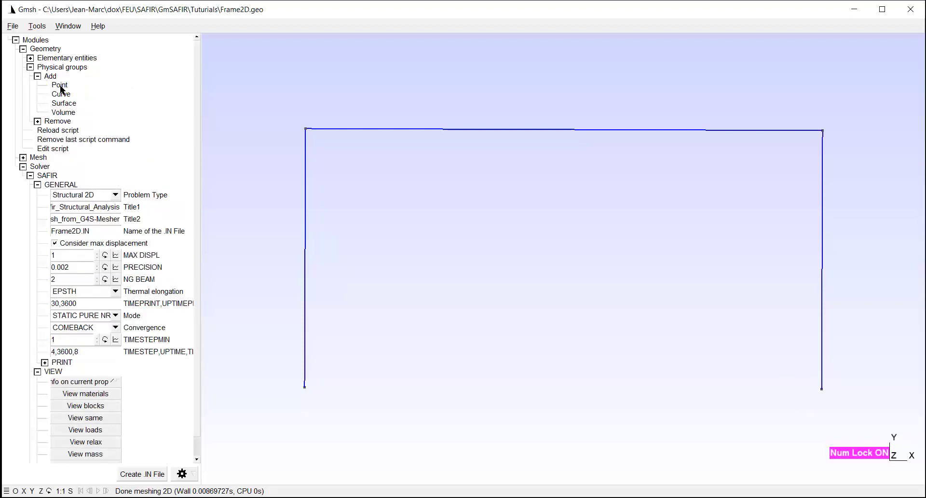
left_click(59, 85)
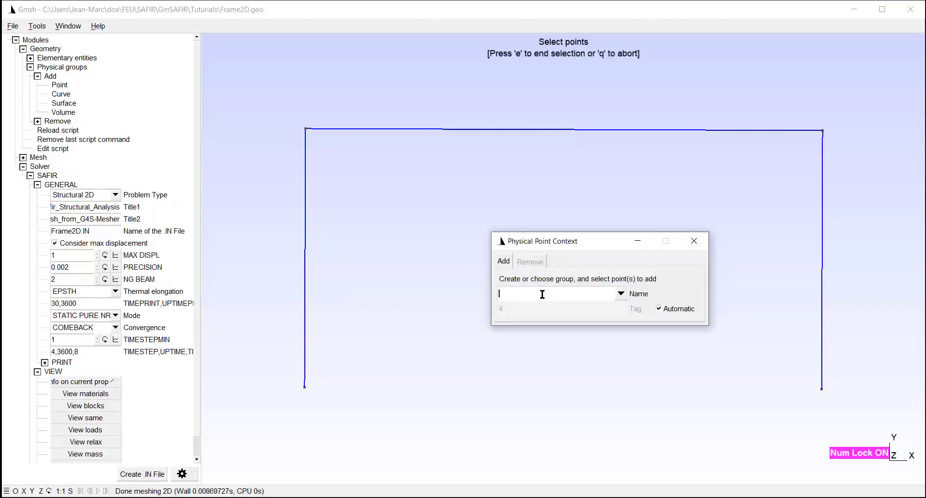
type("support")
type("s")
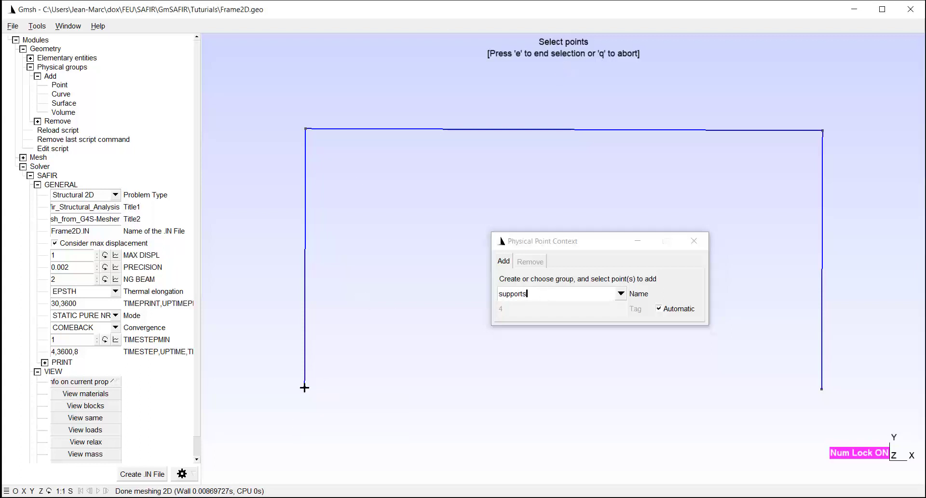
left_click(305, 388)
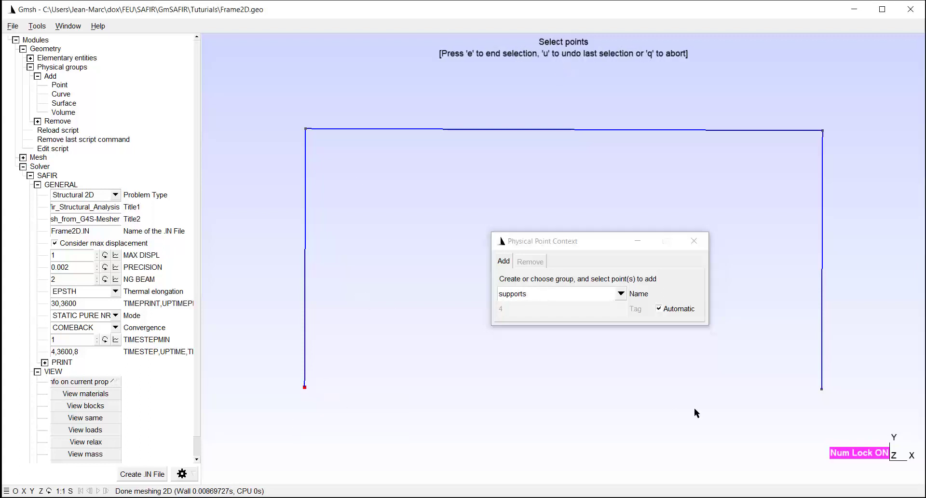
left_click(821, 389)
key("e")
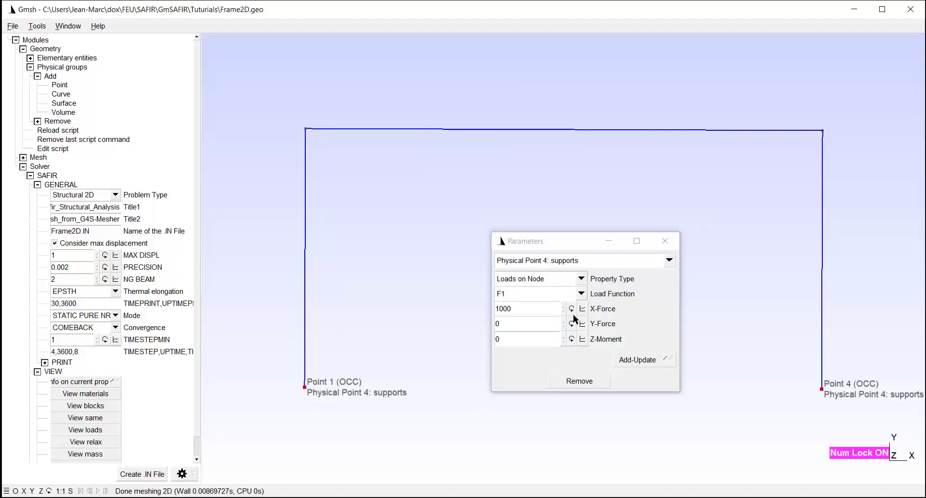
Step: Set the supports group to Block Constraint with X, Y and Theta-Z at F0 and apply it
left_click(581, 280)
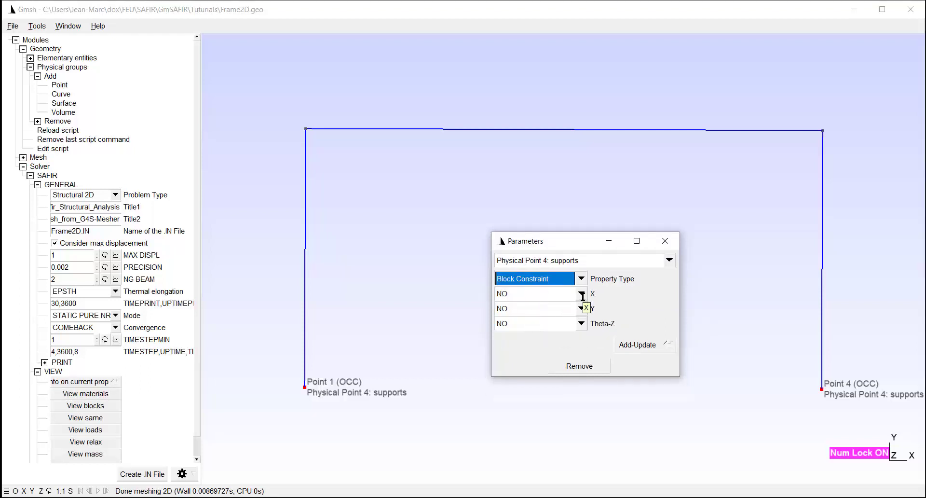
left_click(582, 295)
left_click(515, 307)
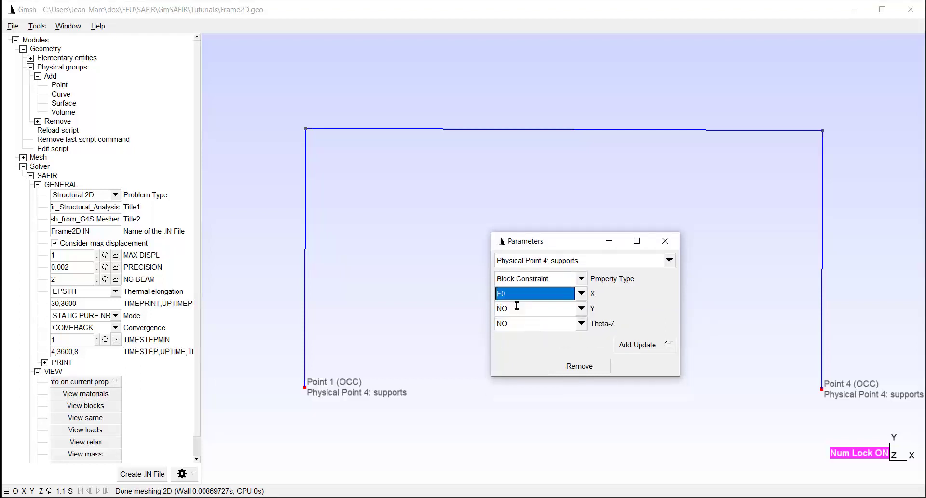
left_click(581, 308)
left_click(519, 320)
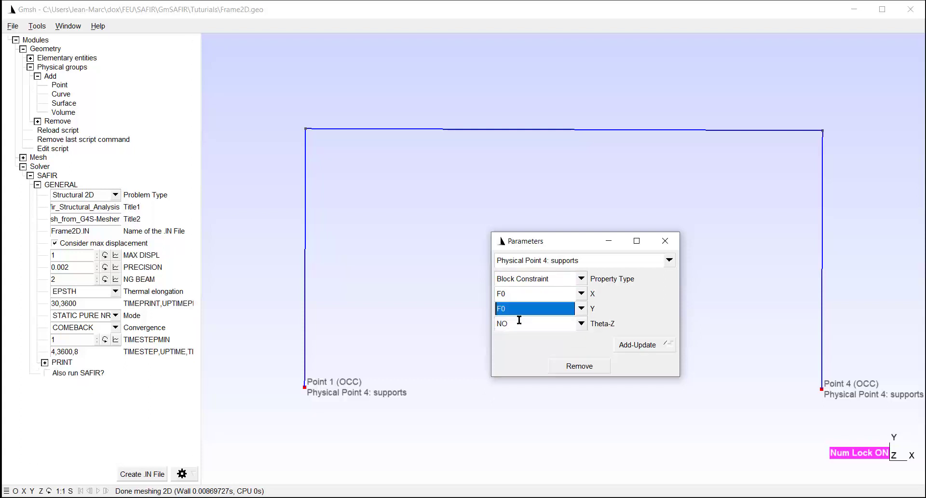
left_click(581, 324)
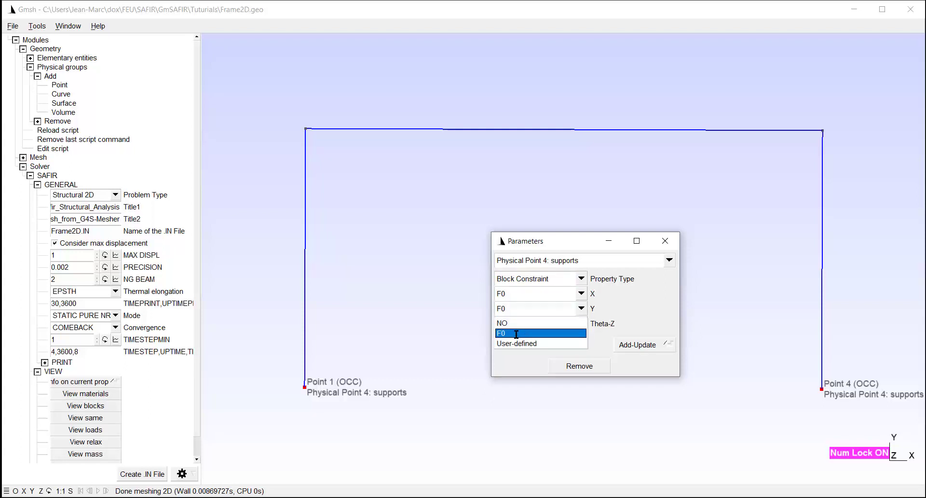
left_click(515, 333)
left_click(644, 345)
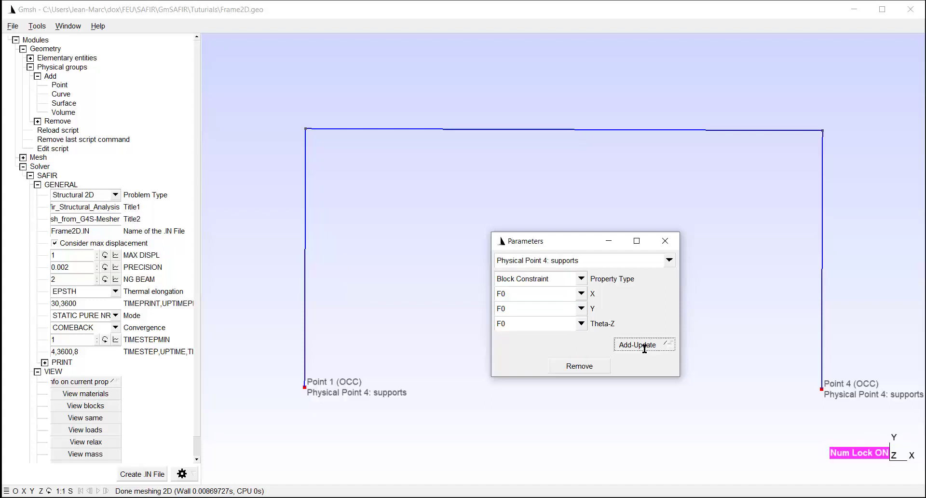
Step: Display the F0 support constraints on the frame, then clear them from view
left_click(673, 241)
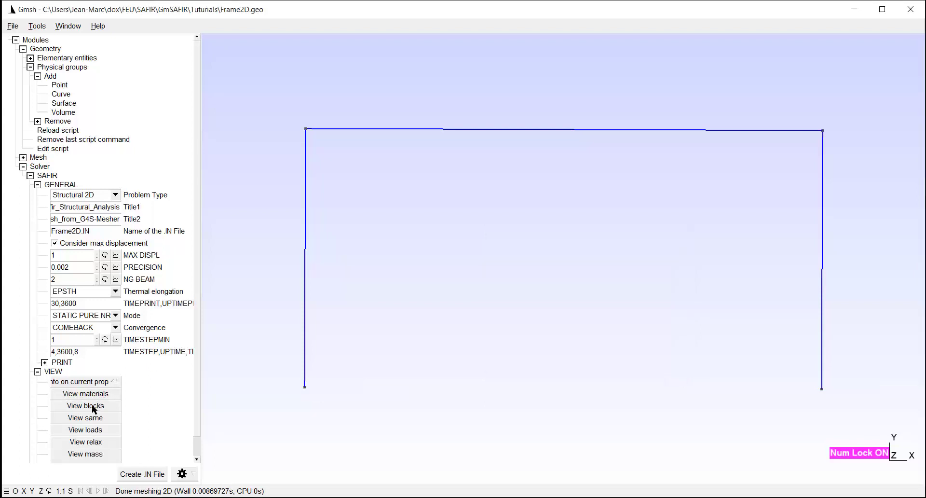
left_click(86, 405)
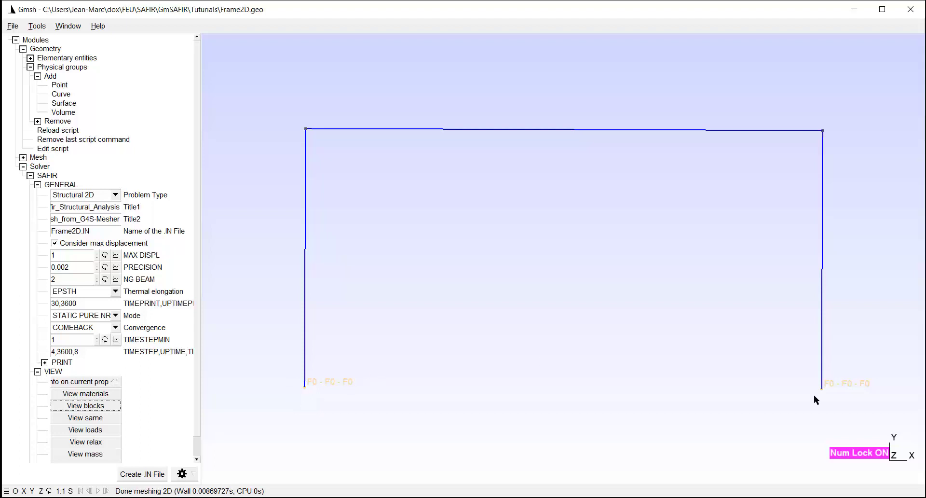
scroll(122, 447, "down", 1)
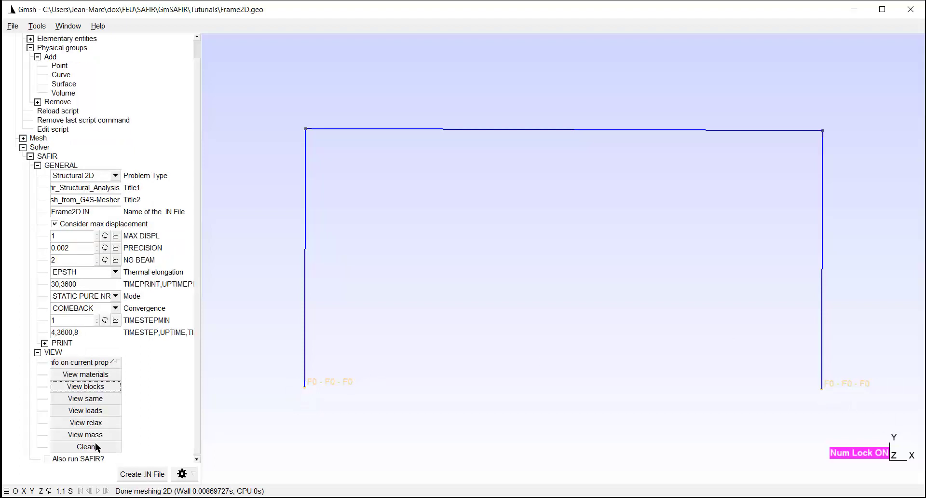
left_click(94, 448)
Step: Bring up Curve 2's parameters and list the available property types
left_click(530, 133)
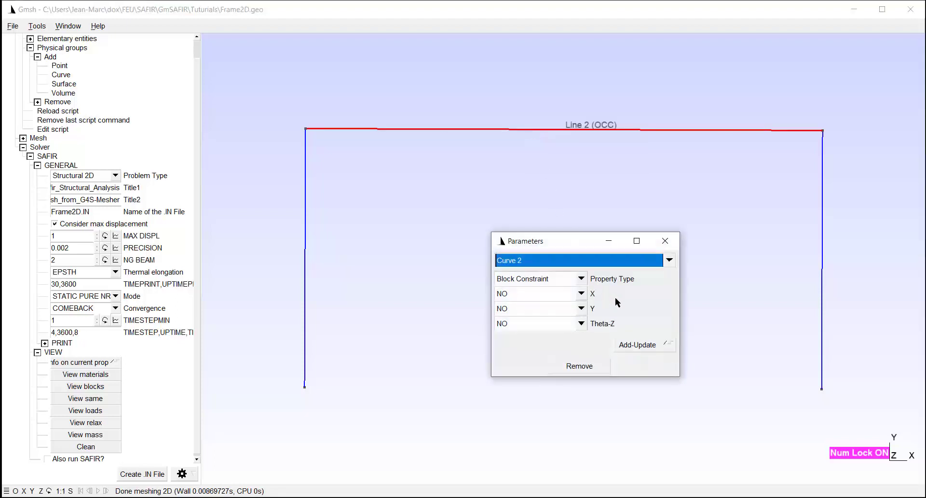
left_click(582, 279)
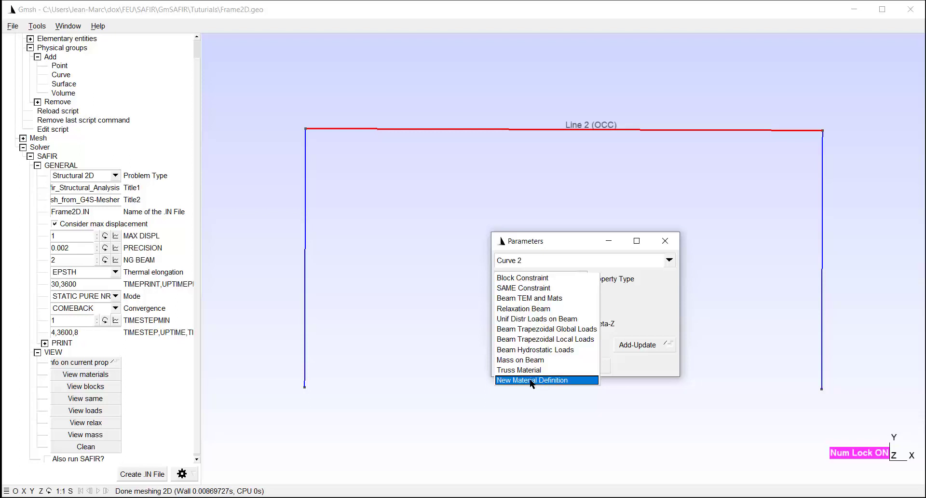
Step: Define a new NS CONCRETES material, SILCON_ETC, strength 4e+07, named concretem
left_click(531, 381)
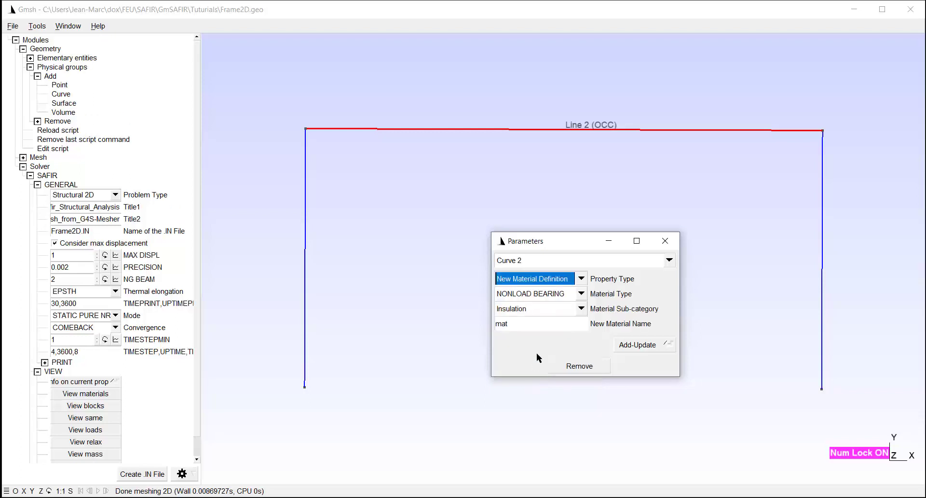
left_click(581, 294)
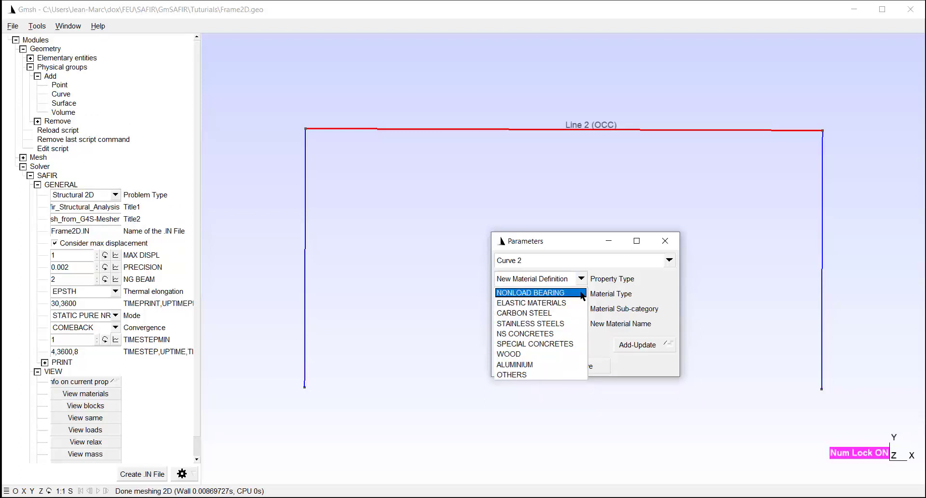
left_click(537, 334)
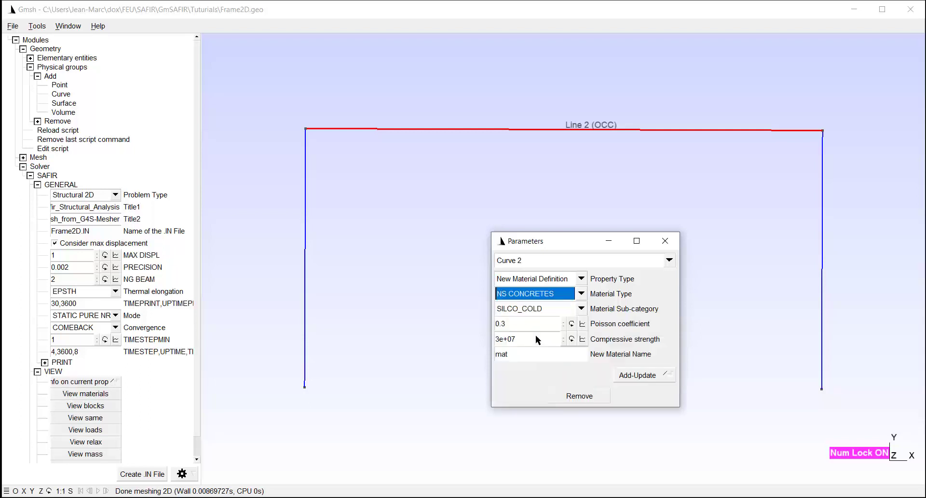
left_click(581, 309)
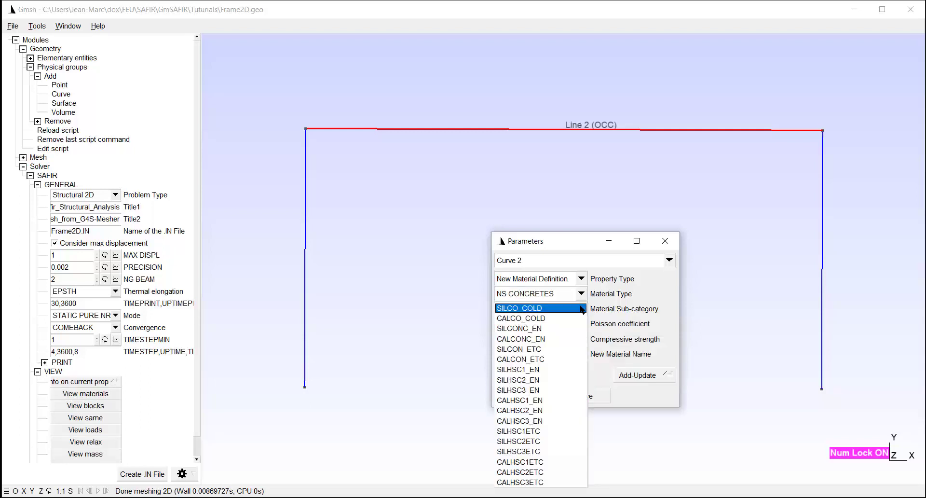
left_click(529, 350)
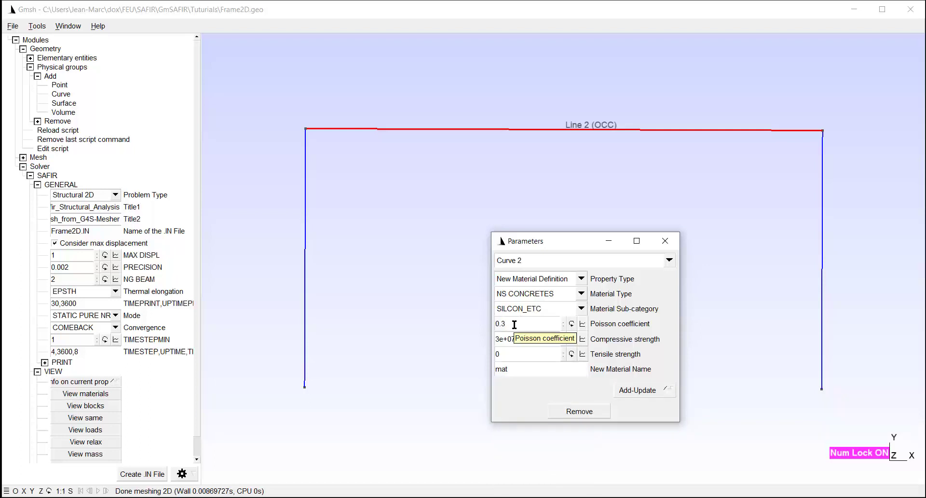
left_click(498, 340)
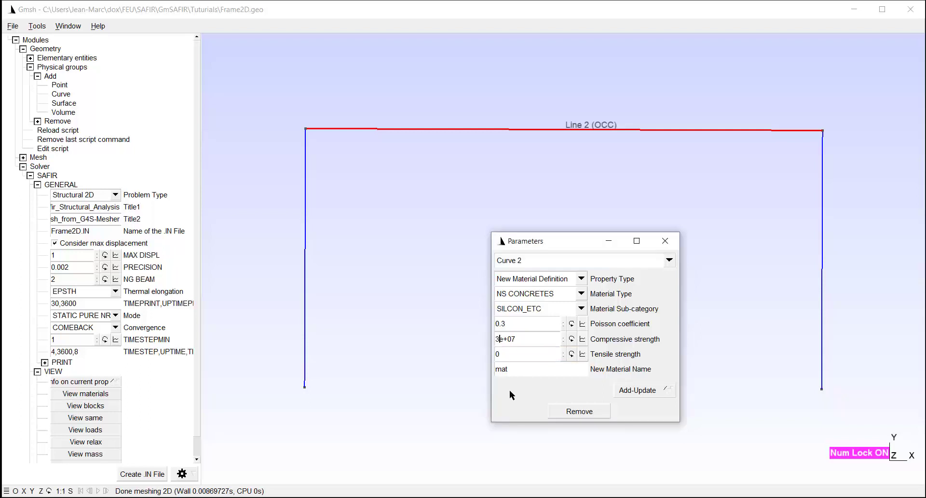
key("BackSpace")
type("4")
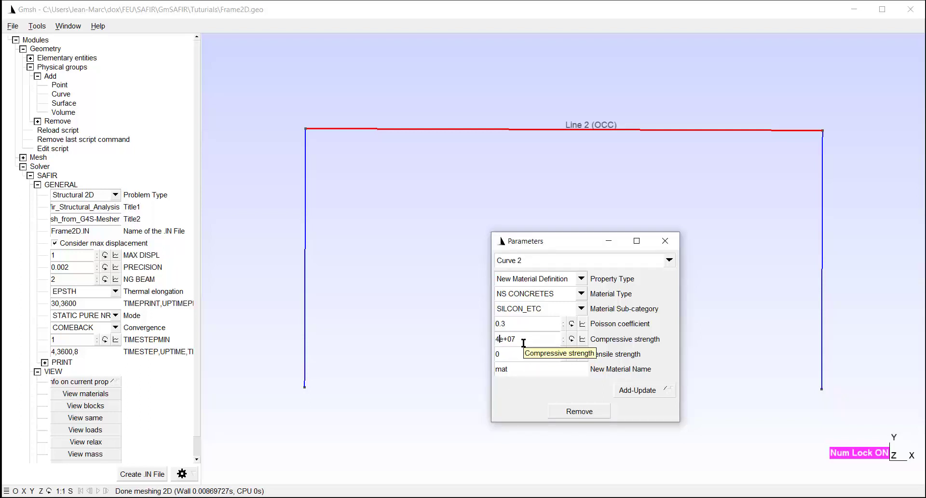
left_click(526, 371)
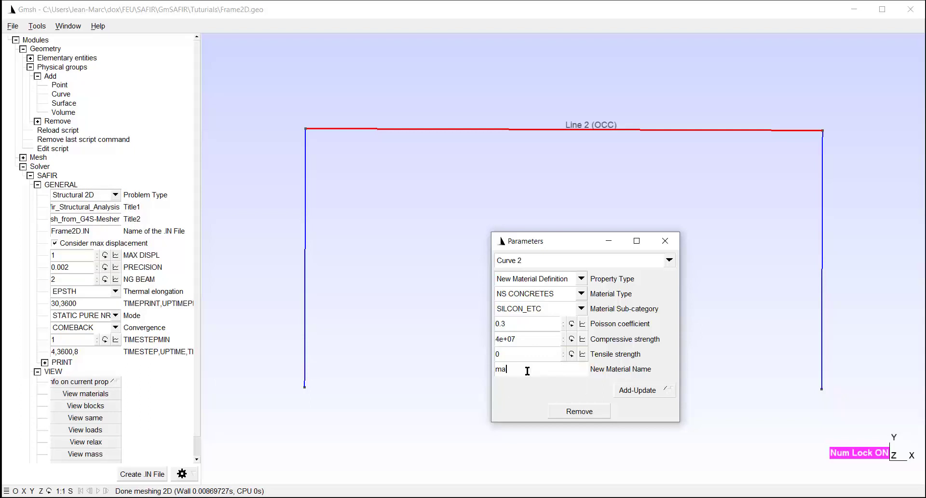
key("BackSpace")
key("BackSpace")
key("BackSpace")
type("concretem")
Step: Save concretem, then define a CARBON STEEL material STEELEC2EN named steelec2m and add it
left_click(638, 390)
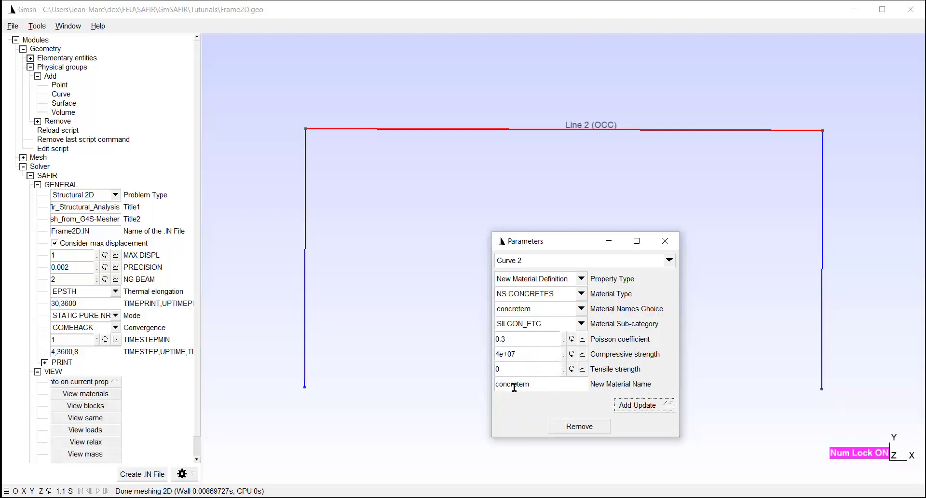
left_click(581, 293)
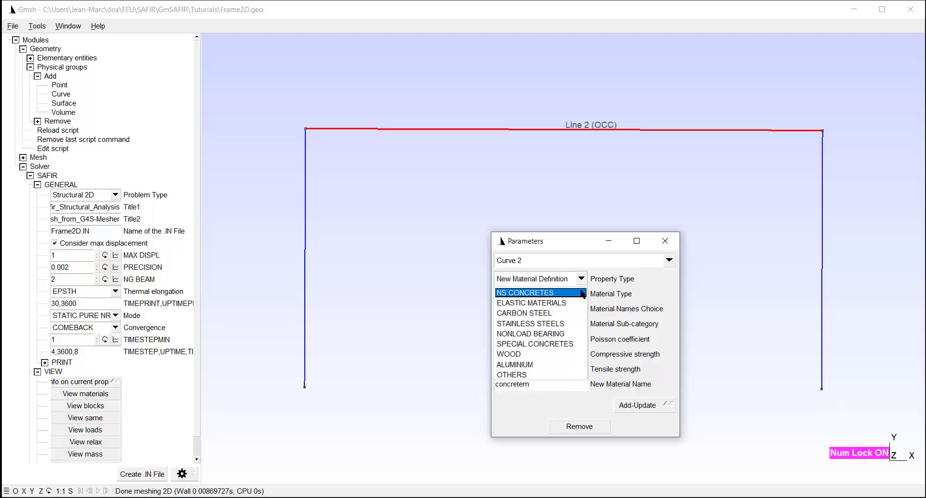
left_click(525, 314)
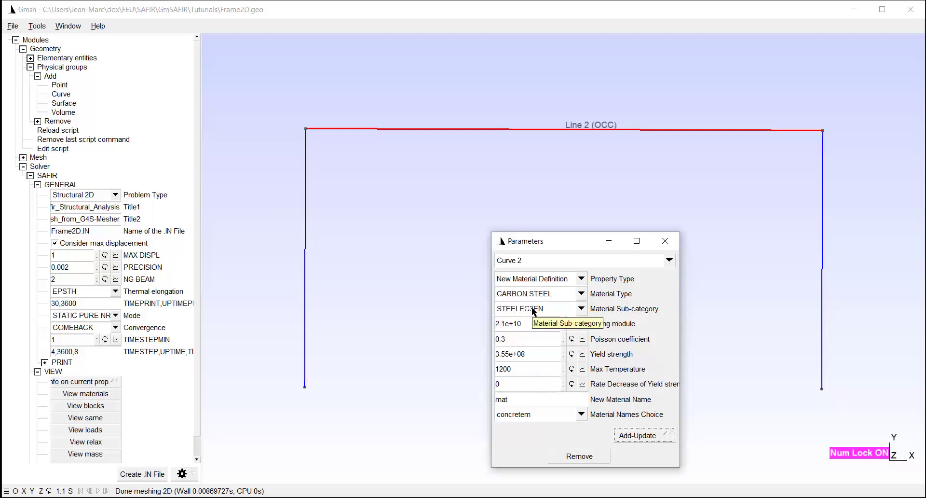
left_click(581, 308)
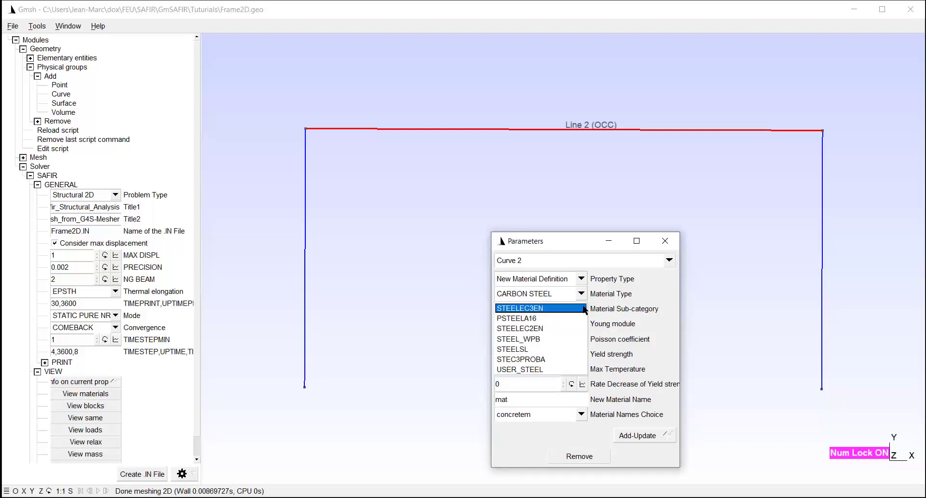
left_click(538, 329)
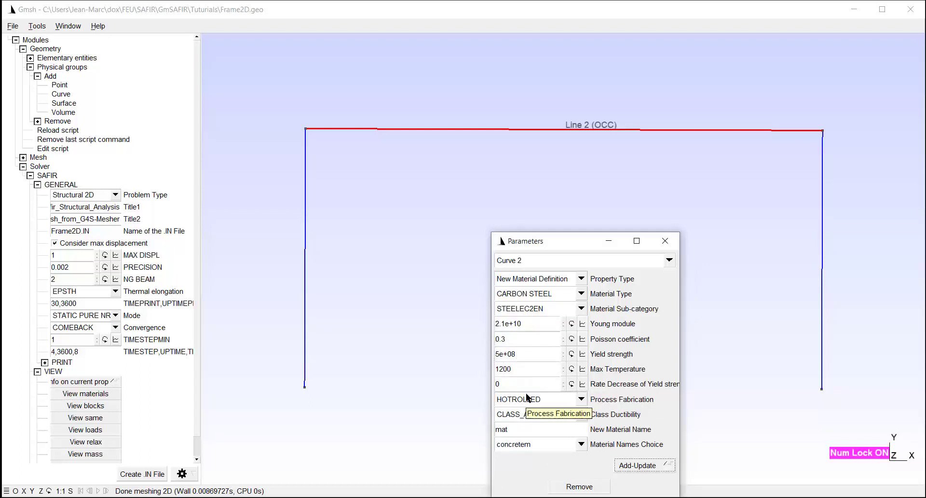
left_click(524, 428)
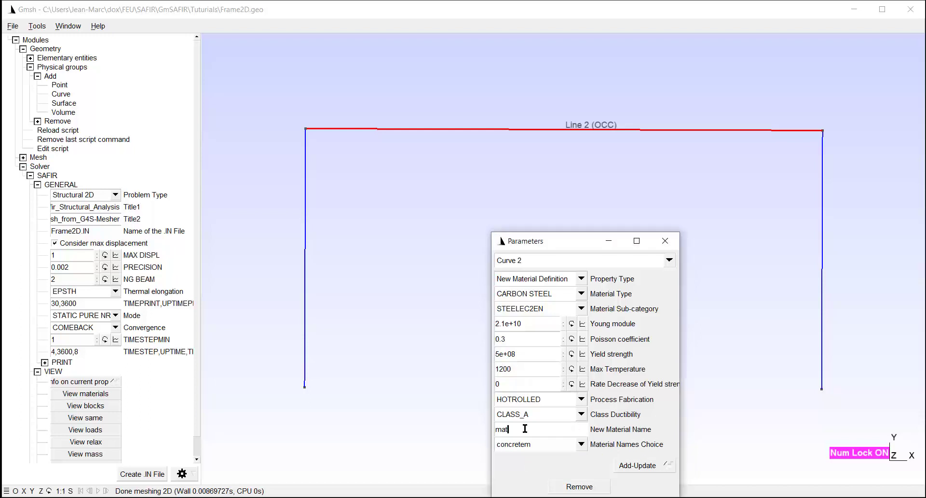
key("BackSpace")
key("BackSpace")
key("BackSpace")
type("steele")
type("c")
type("2")
type("5")
left_click(631, 465)
Step: Check the material list, then define a STEELEC3EN steel named steelec3m and add it
left_click(580, 443)
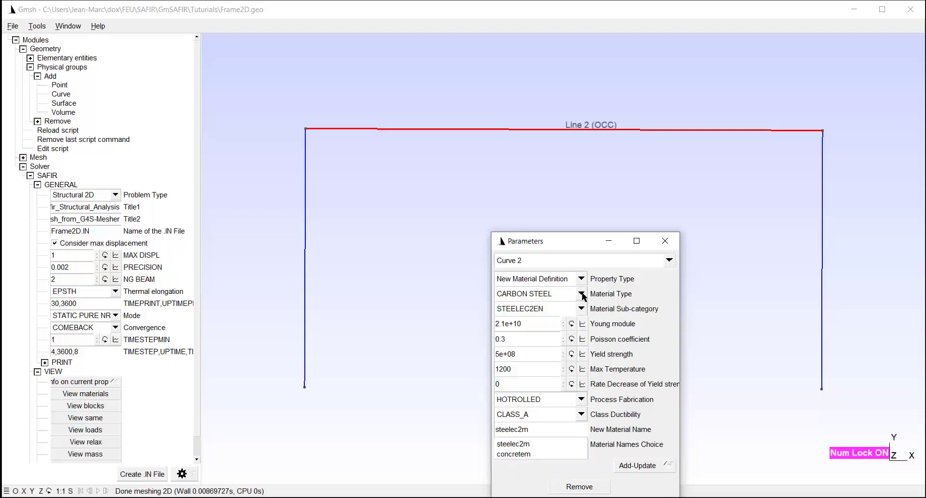
left_click(583, 309)
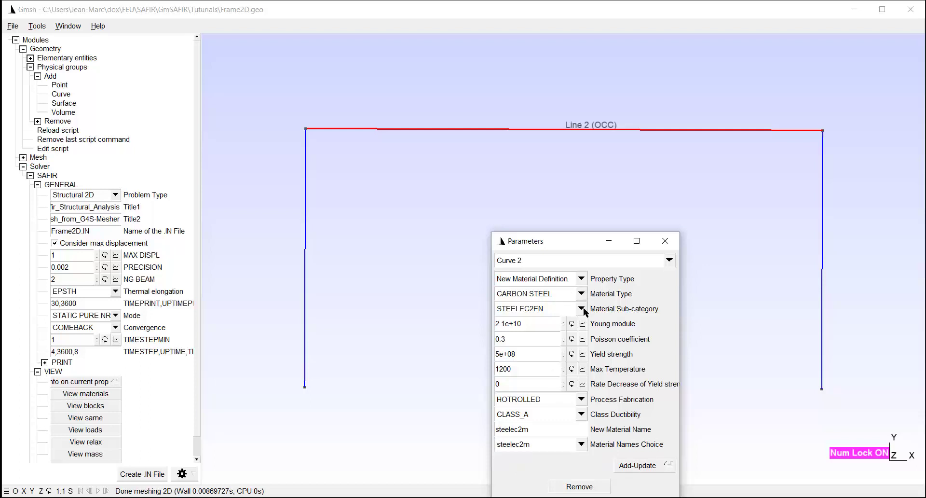
left_click(583, 310)
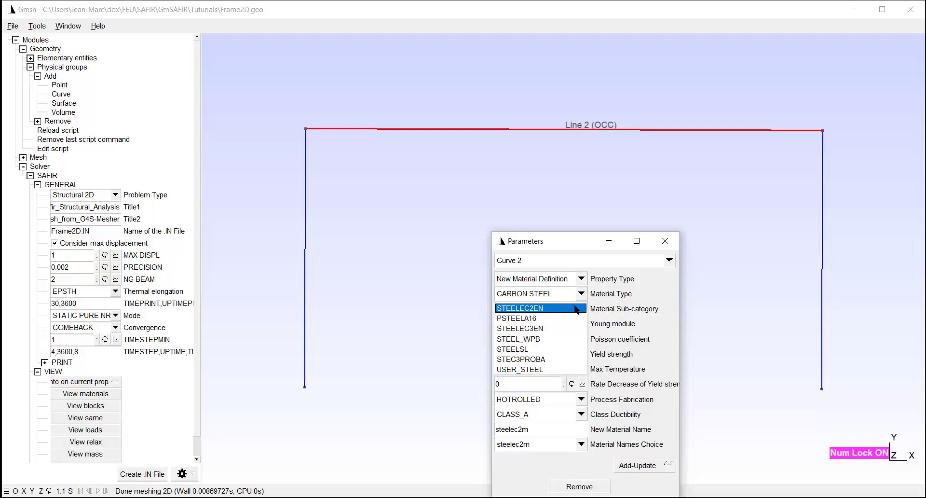
left_click(533, 329)
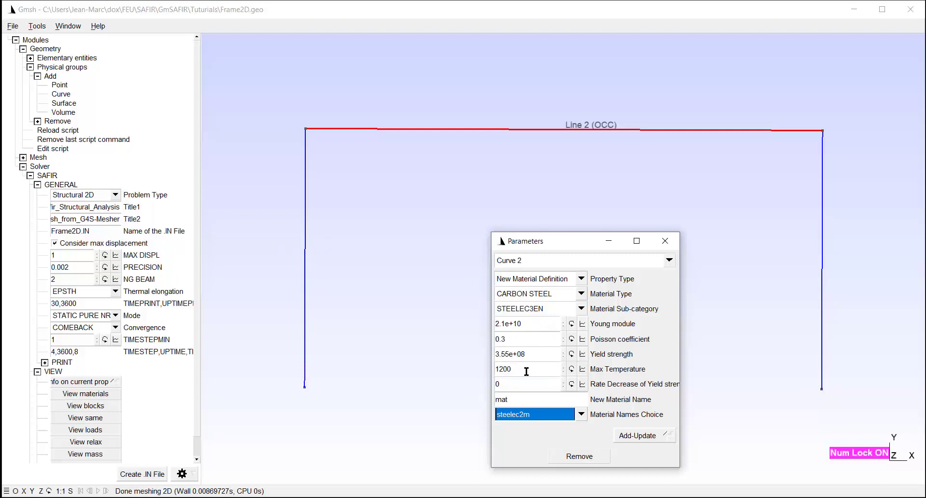
left_click(519, 399)
key("BackSpace")
key("BackSpace")
key("BackSpace")
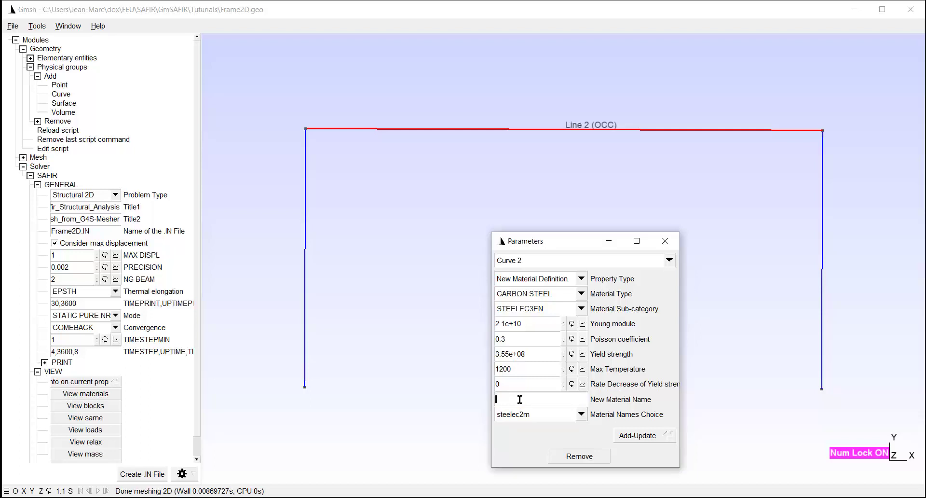
type("steele")
type("c3m")
left_click(629, 435)
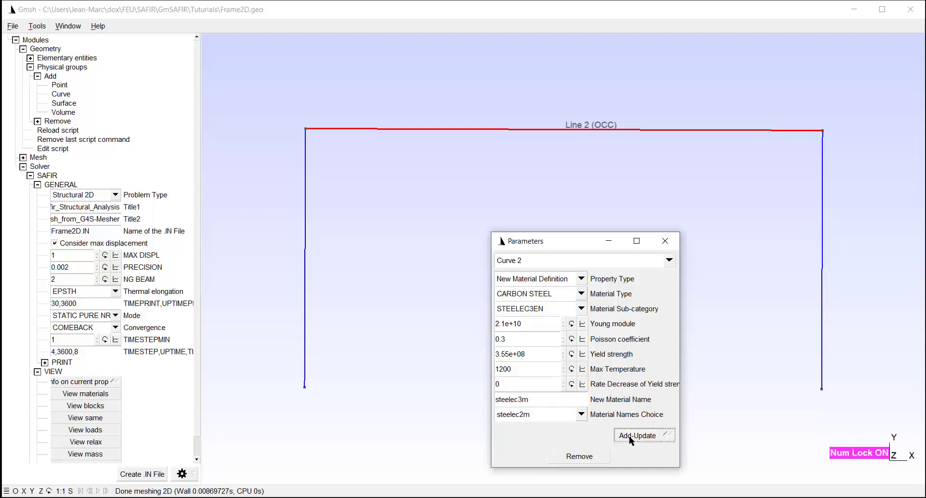
Step: Verify the three materials are listed and bring up the property type choices for Curve 2
left_click(580, 414)
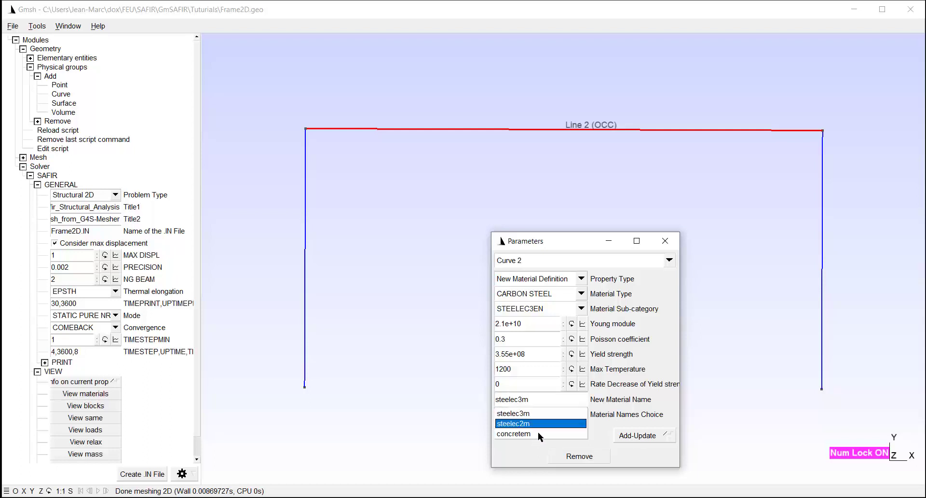
left_click(582, 279)
left_click(582, 280)
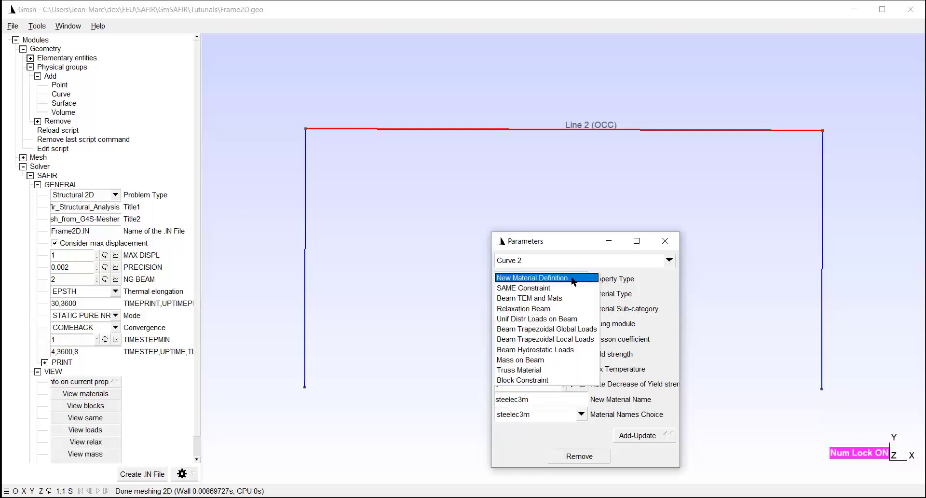
Step: Assign Curve 2 the Beam TEM file 2DThermal.tem with materials 'concretem steelec2m' and apply it
left_click(530, 299)
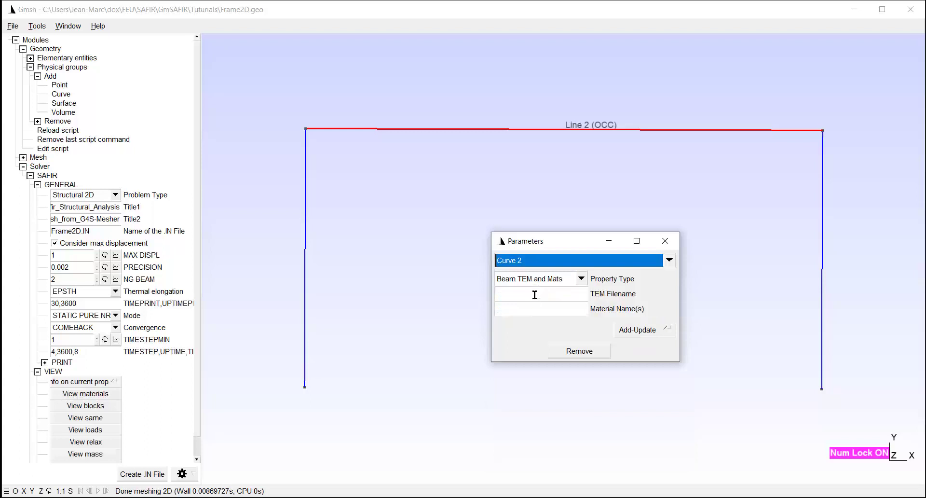
left_click(534, 293)
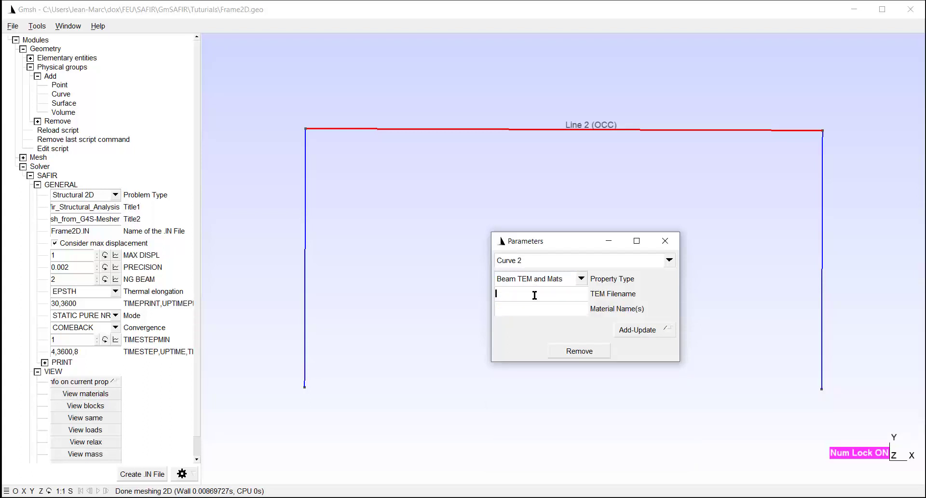
type("2")
type("DThe")
type("rmal.")
type("tem")
left_click(530, 310)
type("conc")
type("retem")
type(" steel")
type("e")
type("c2m")
left_click(643, 330)
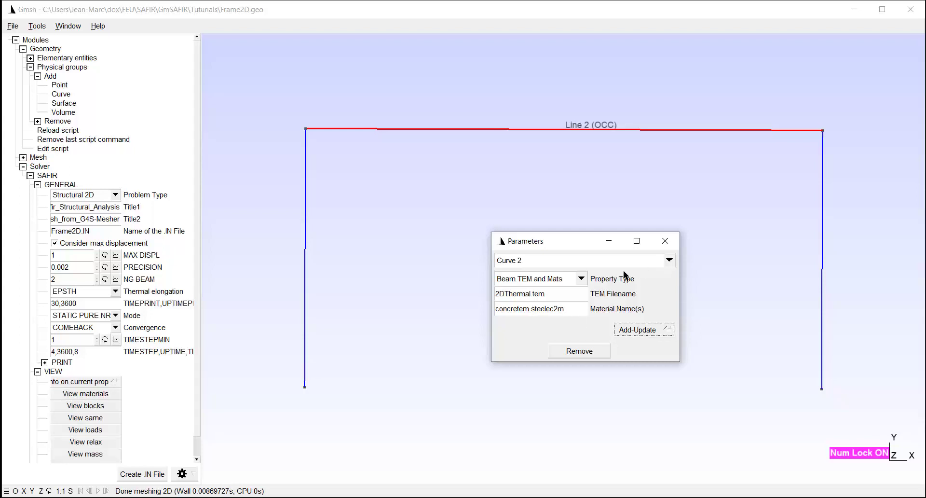
Step: Choose Unif Distr Loads on Beam for Curve 2 with load function FLOAD
left_click(580, 279)
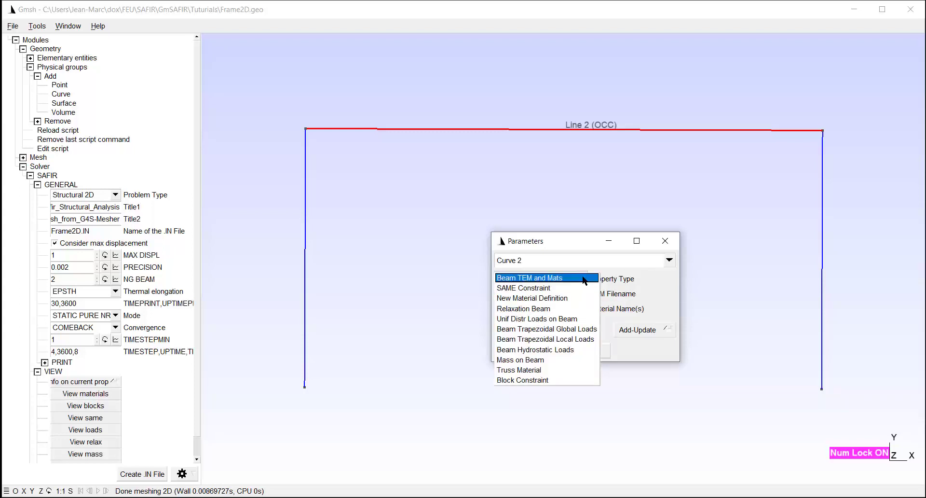
left_click(533, 320)
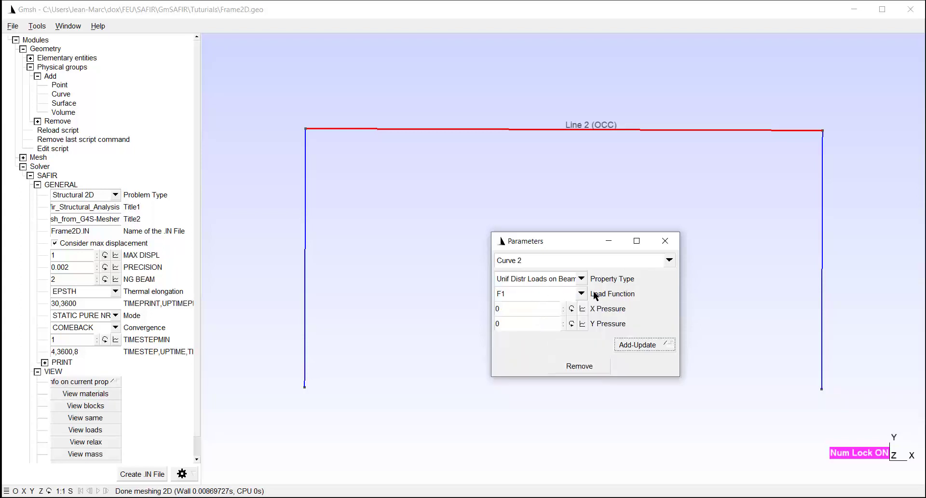
left_click(582, 294)
left_click(519, 306)
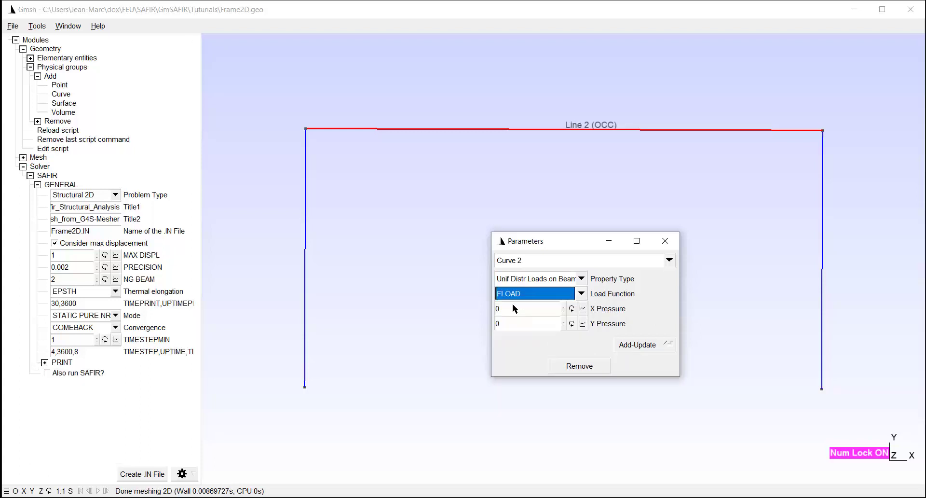
Step: Set the Y pressure to -1000, apply the load and close the parameters
left_click(537, 323)
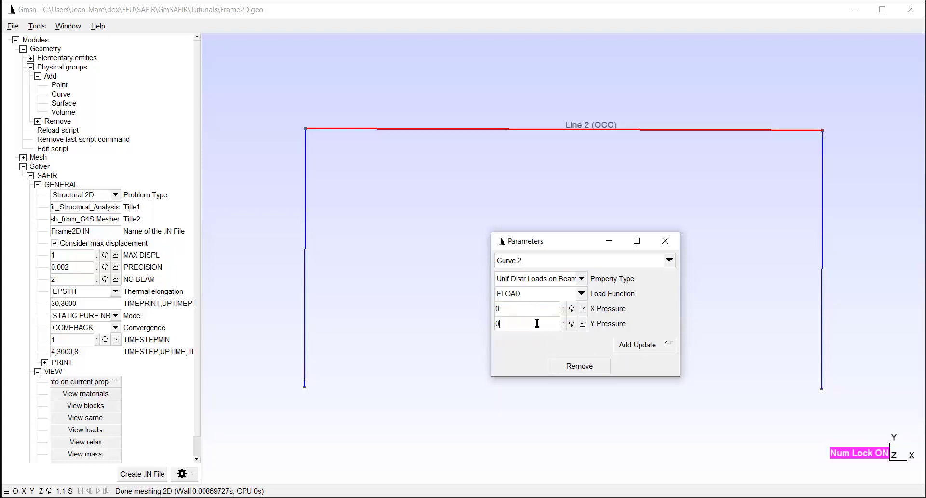
key("BackSpace")
type("-1000")
left_click(625, 348)
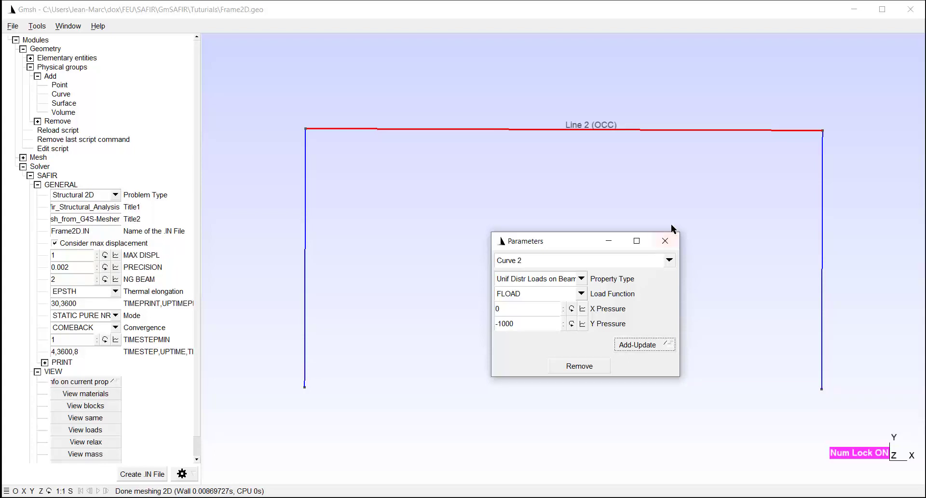
left_click(665, 241)
left_click(86, 394)
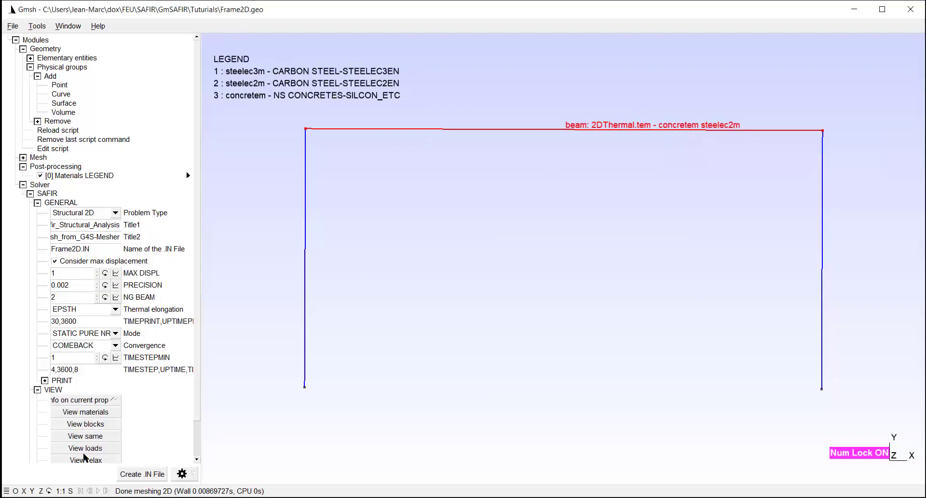
scroll(84, 433, "down", 1)
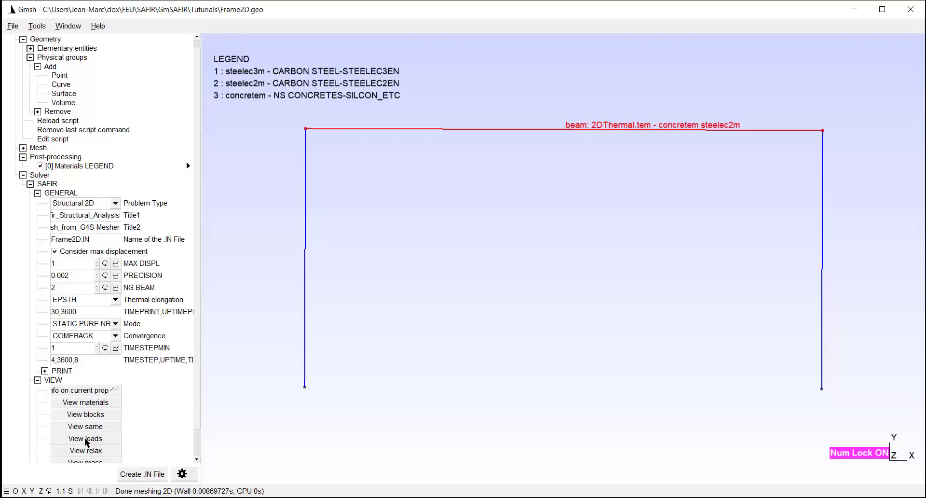
scroll(85, 438, "down", 1)
left_click(85, 437)
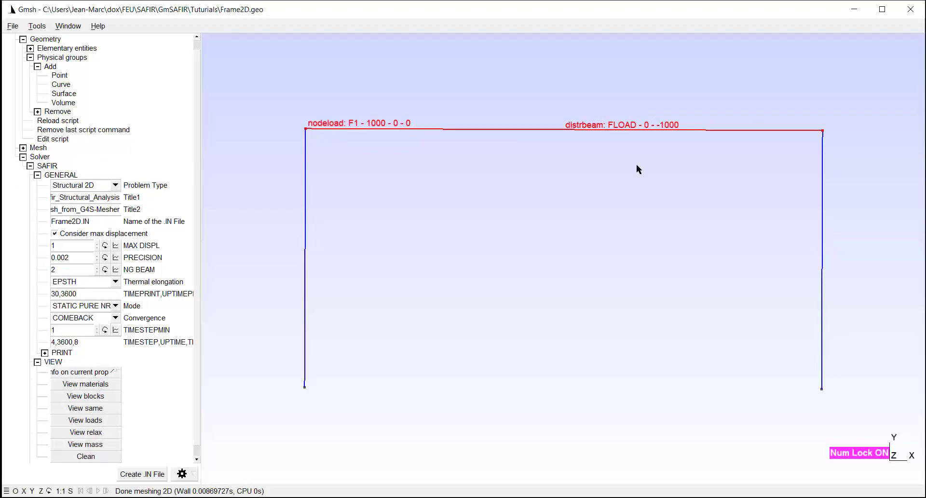
left_click(85, 456)
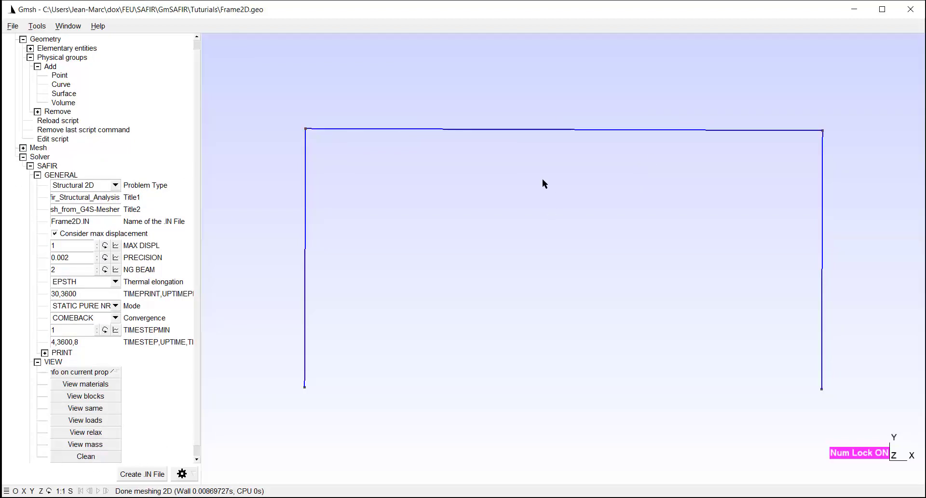
Step: Give the top beam a Relaxation Beam property with Node1 Xlocal and Ylocal set to -1
left_click(538, 131)
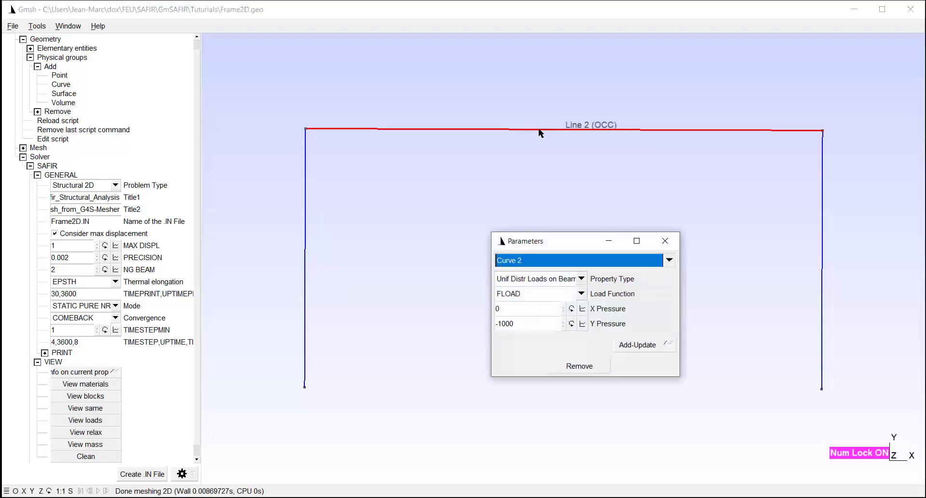
left_click(582, 280)
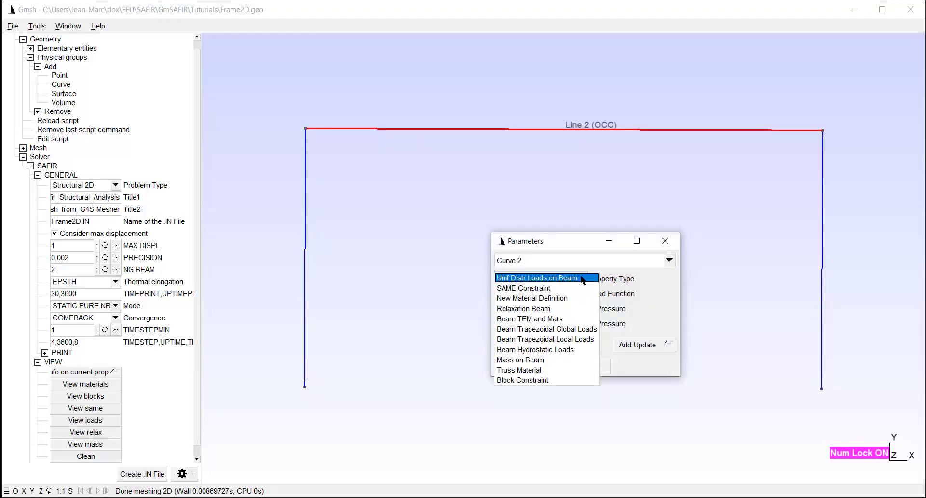
left_click(550, 309)
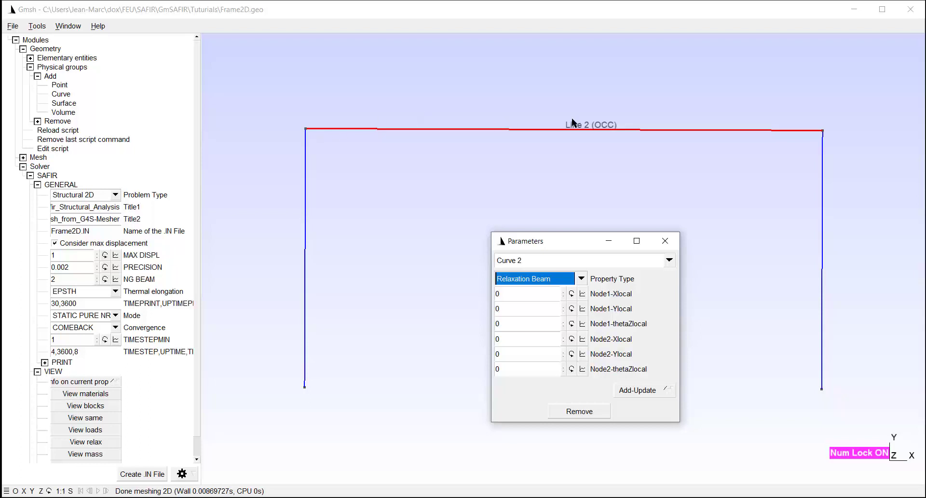
left_click(524, 293)
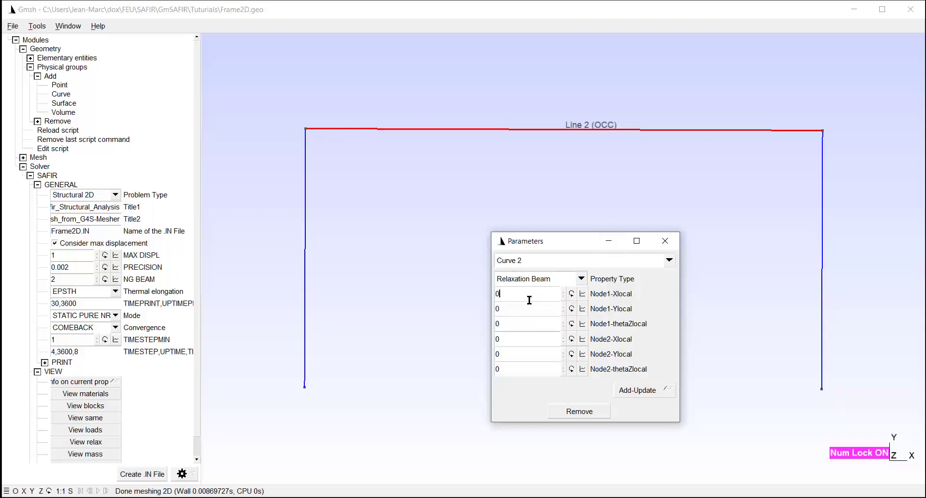
key("BackSpace")
type("-1")
key("Return")
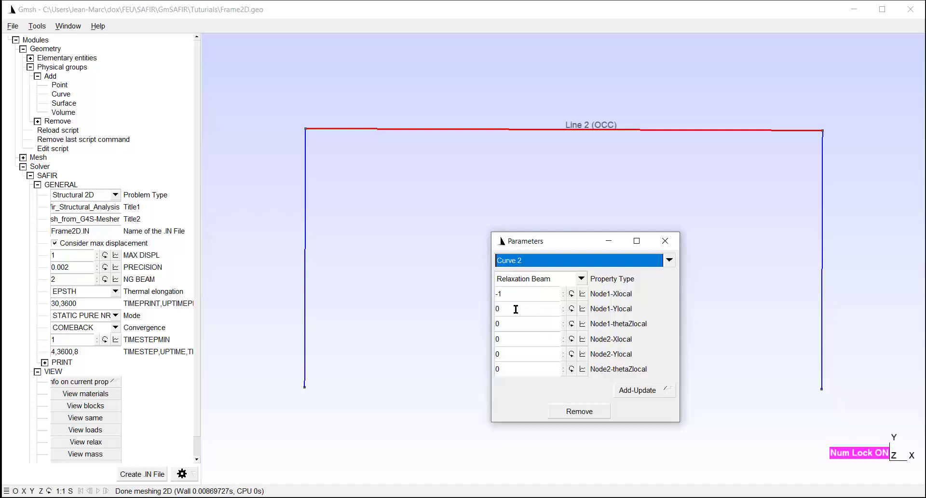
double_click(515, 309)
key("BackSpace")
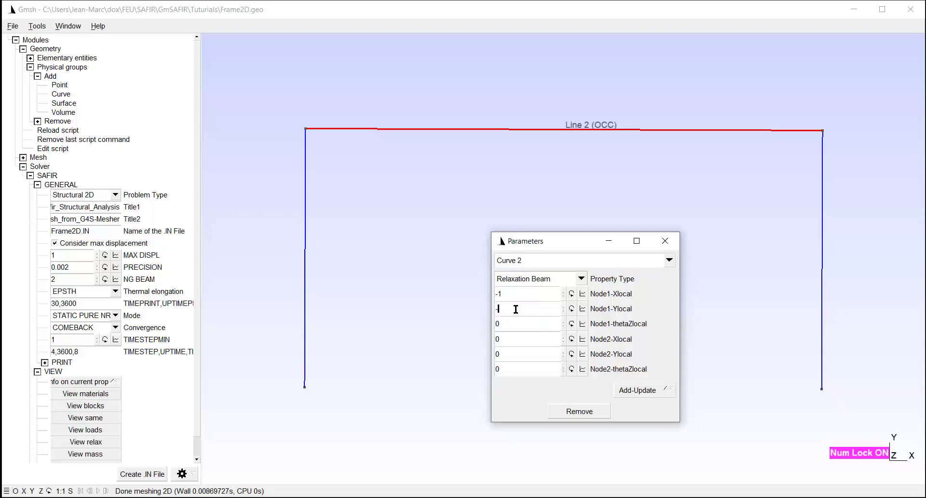
type("-1")
key("Return")
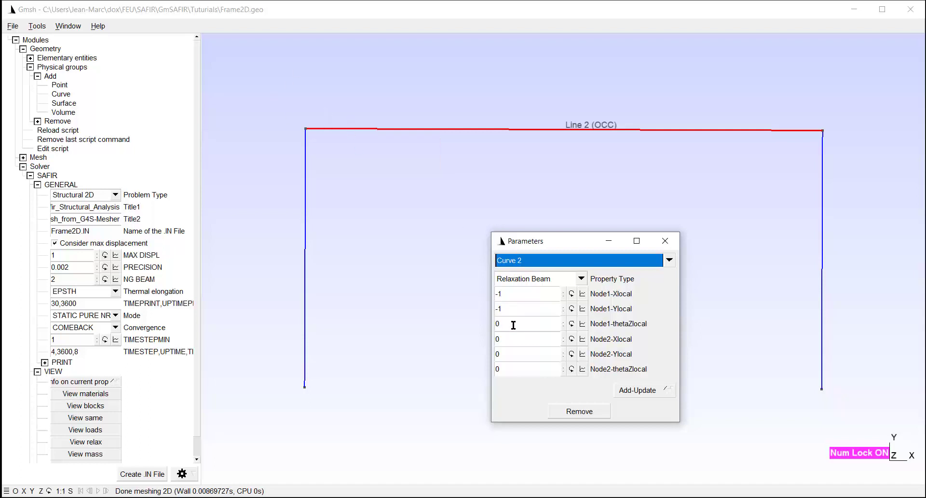
Step: Set Node2 Xlocal and Ylocal to -1, apply the relaxation and close the parameters
double_click(517, 346)
type("-1")
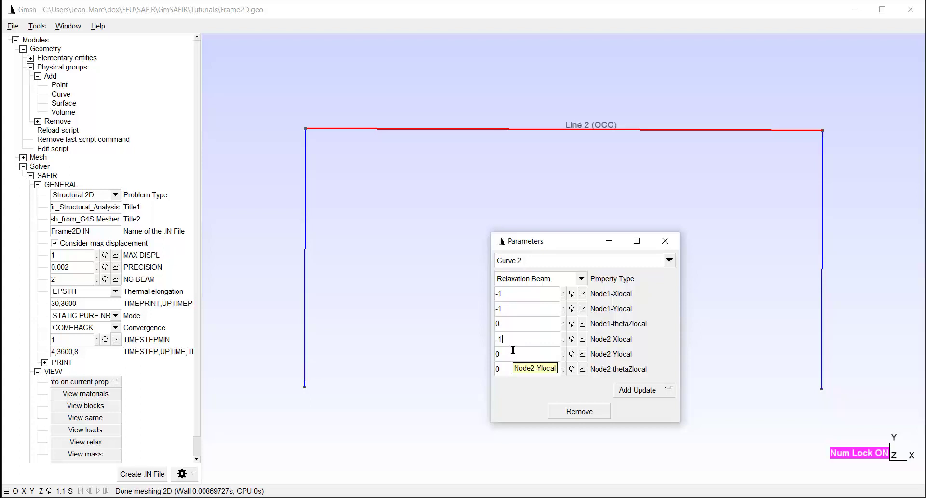
key("Return")
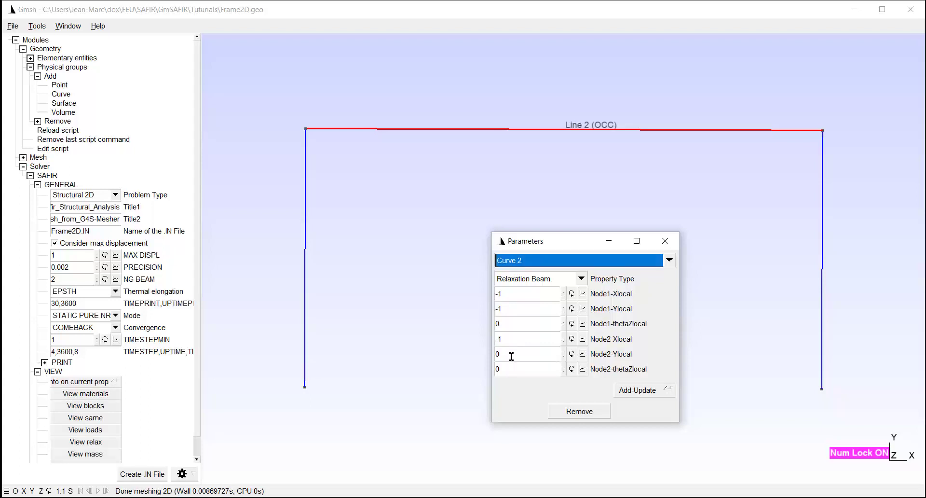
left_click(510, 355)
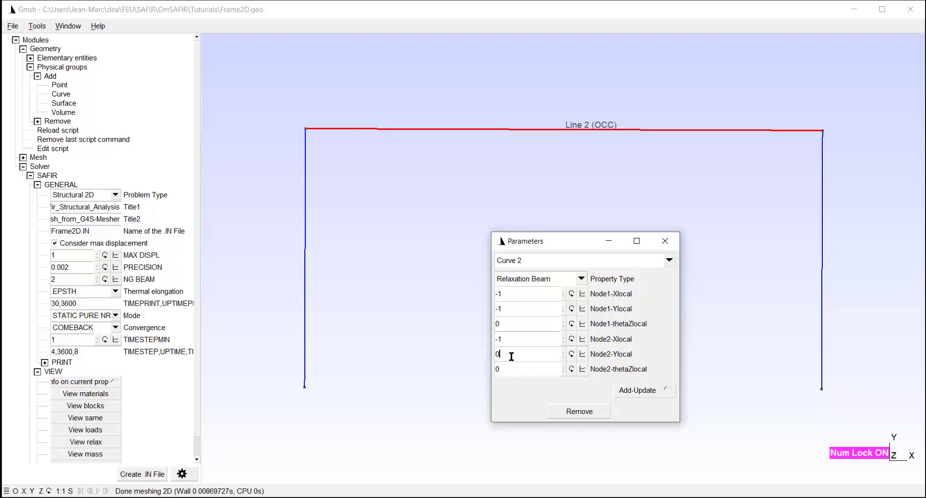
key("BackSpace")
type("-1")
left_click(637, 391)
left_click(675, 243)
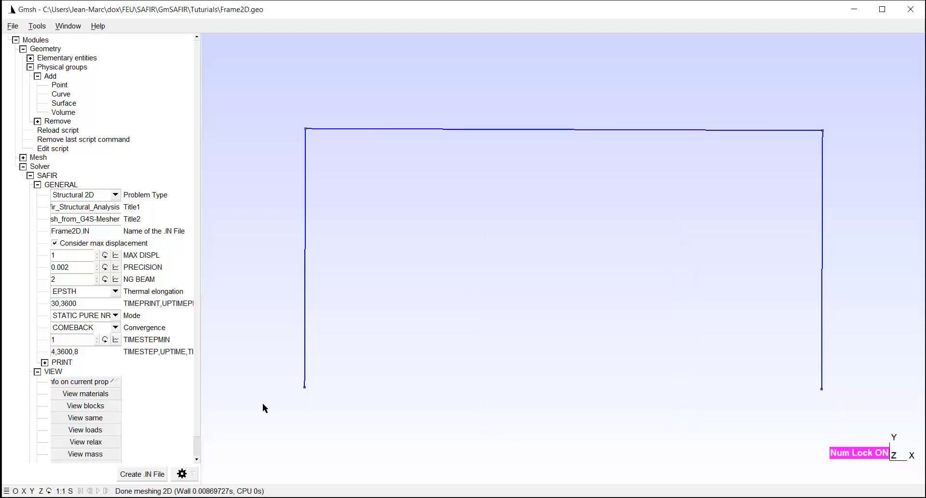
left_click(86, 442)
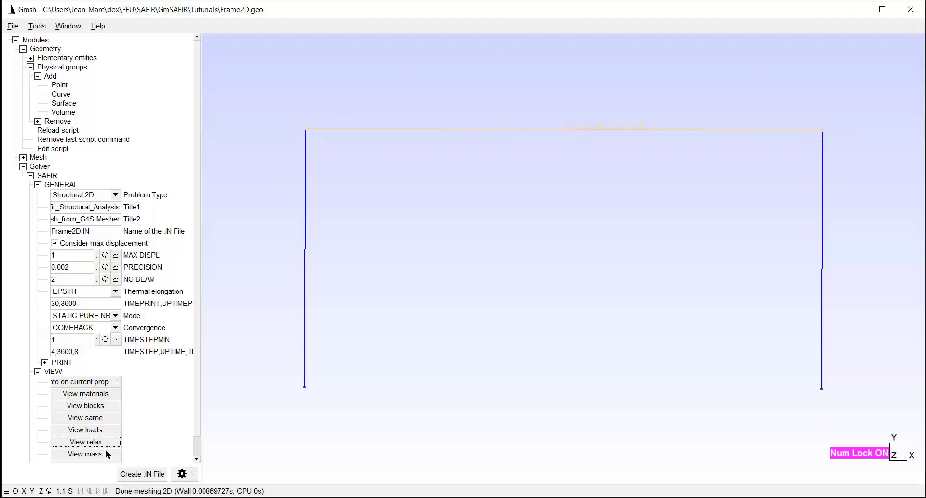
scroll(109, 434, "down", 2)
left_click(86, 446)
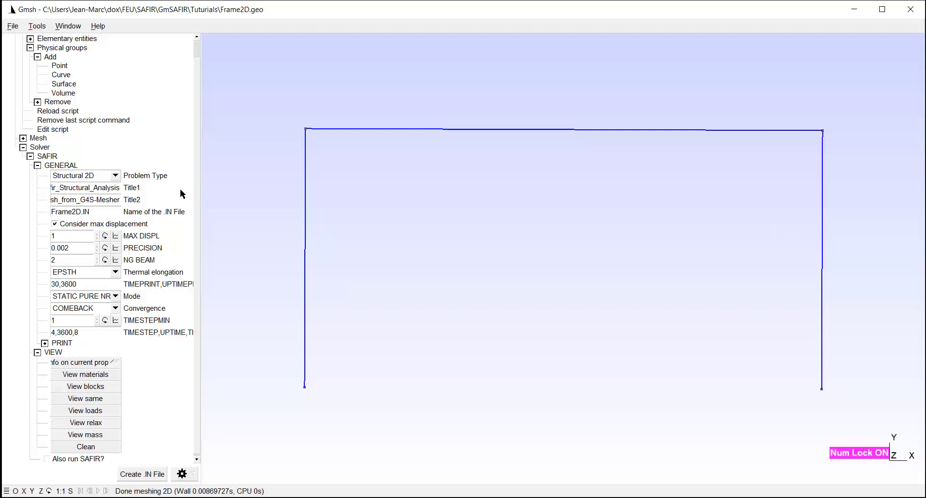
scroll(181, 193, "up", 1)
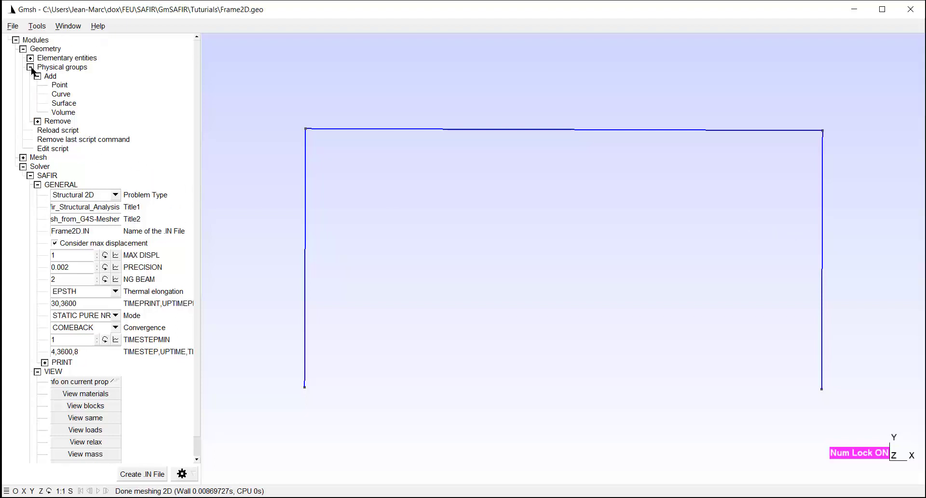
Step: Create physical curve group 'columns' from the left and right column lines
left_click(62, 95)
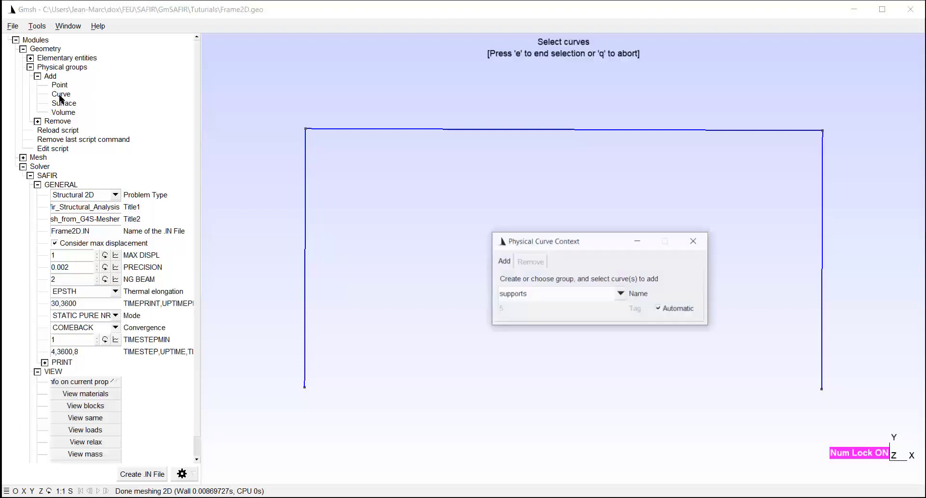
double_click(540, 294)
type("colu")
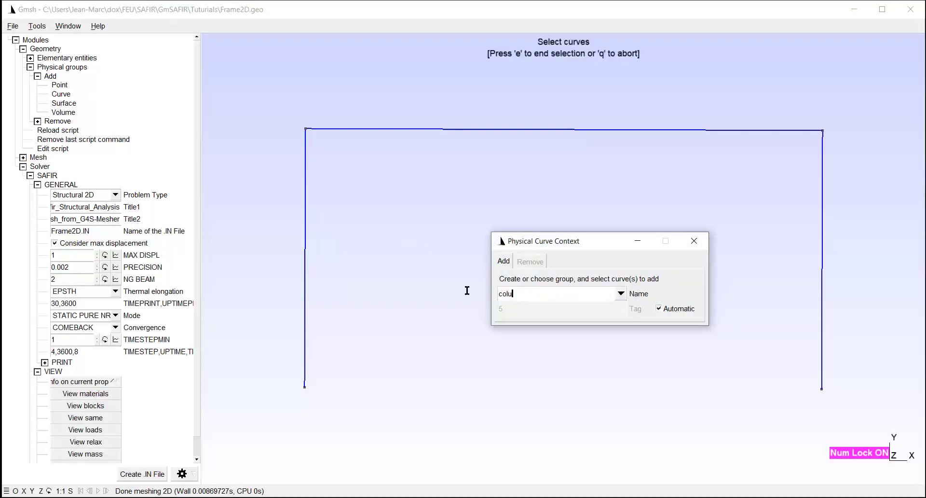
type("mns")
left_click(306, 266)
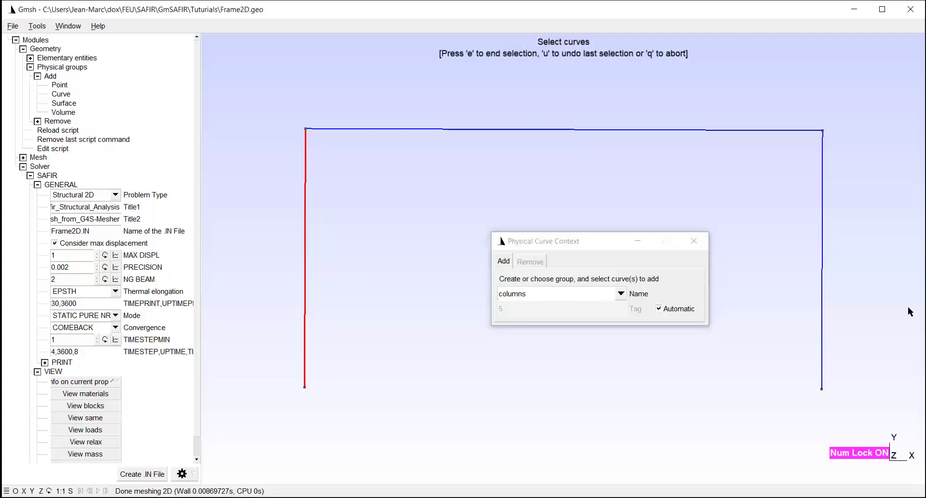
left_click(823, 282)
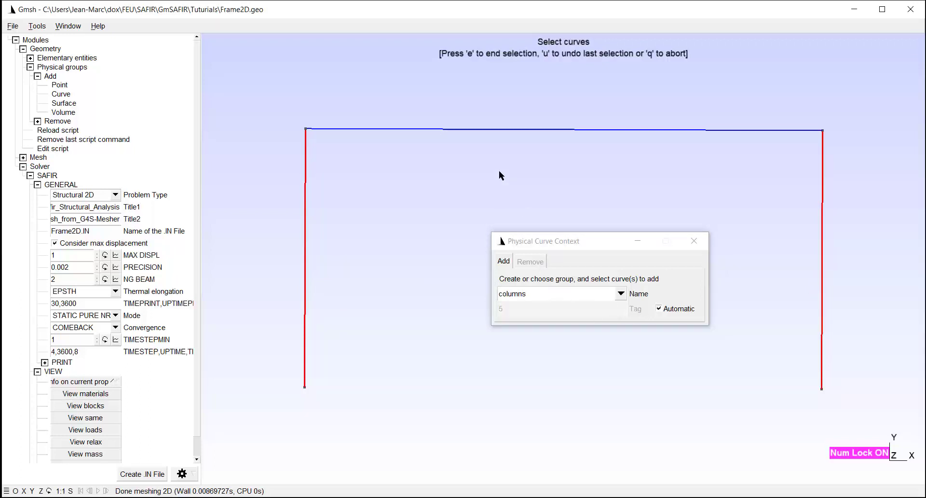
key("e")
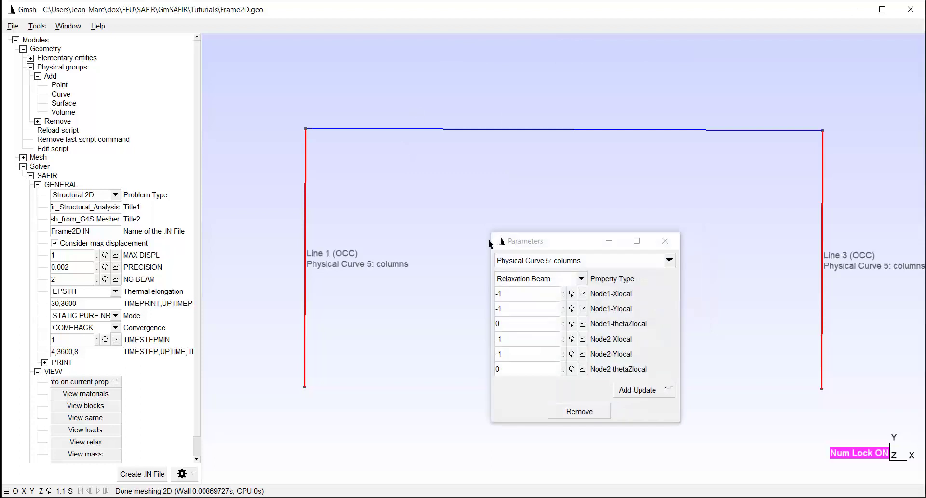
Step: Choose Beam TEM and Mats for the columns and set the TEM file to HEB400.tem
left_click(581, 278)
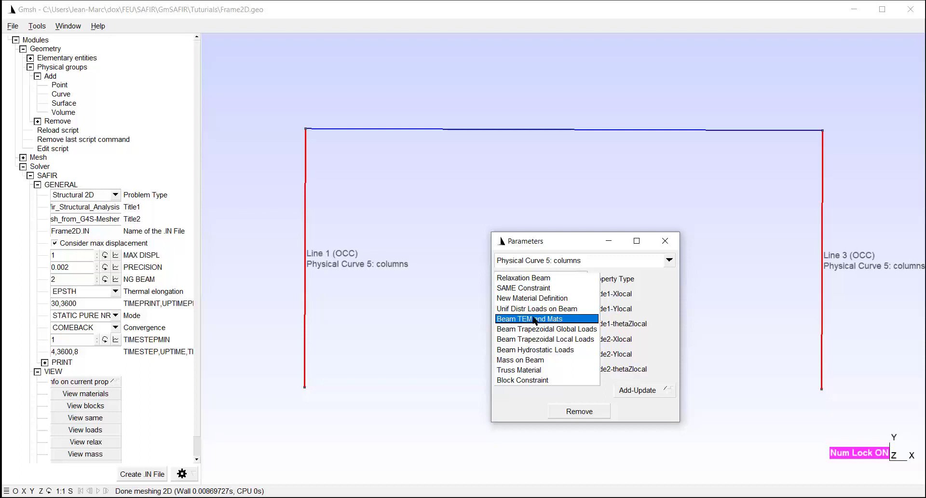
left_click(535, 319)
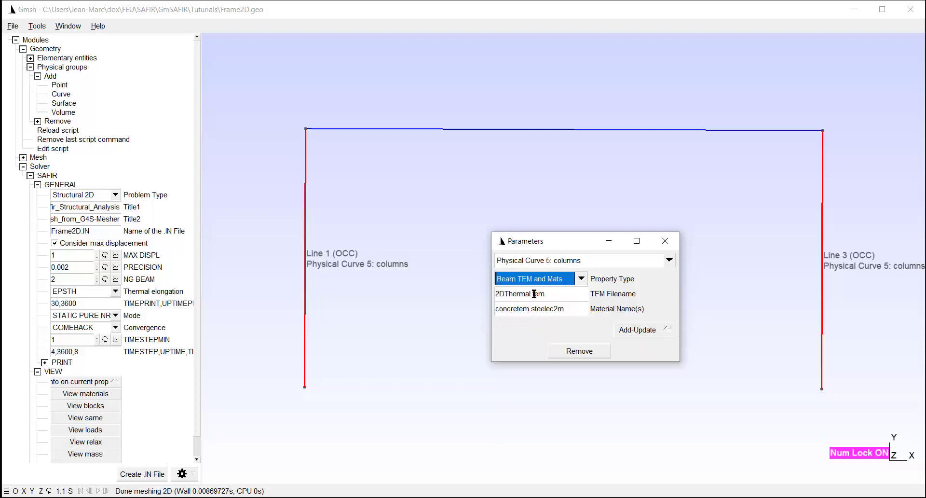
left_click(528, 293)
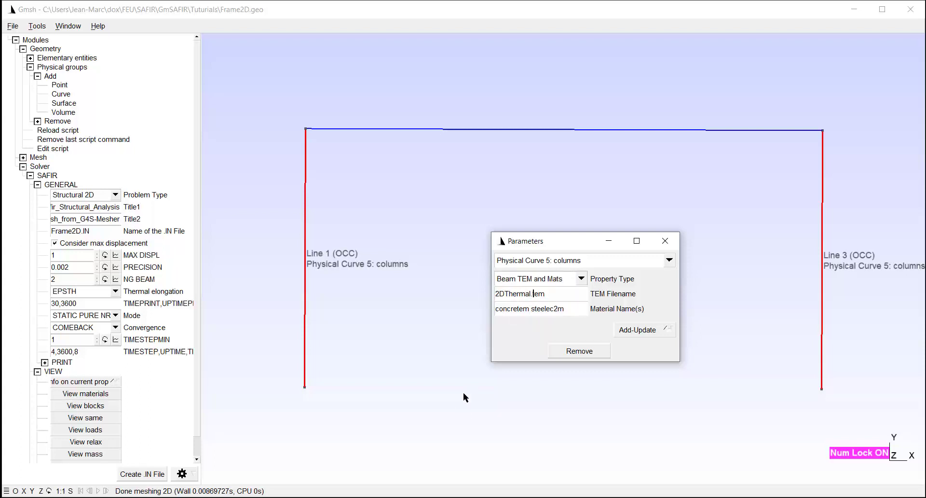
key("BackSpace")
key("BackSpace")
key("BackSpace")
type("HEB400")
type(".")
Step: Change the material names to steelec3m only, apply to the columns group and close
left_click(527, 309)
key("Left")
key("BackSpace")
type("3")
key("Left")
key("Left")
key("Left")
key("Left")
key("Left")
key("BackSpace")
key("BackSpace")
key("BackSpace")
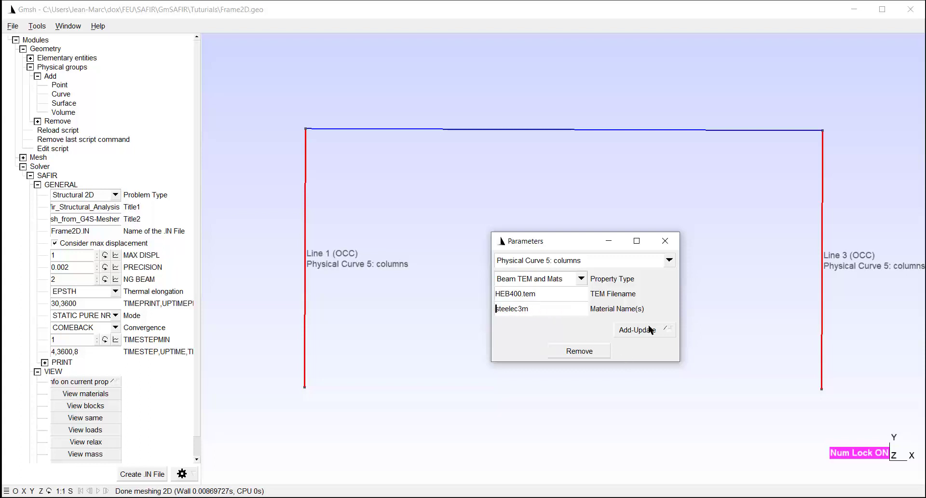
left_click(642, 329)
left_click(665, 240)
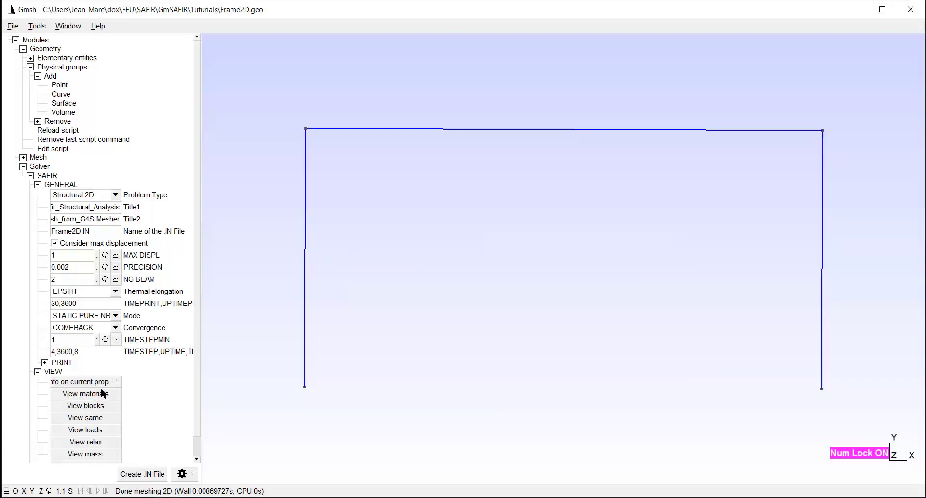
Step: Display the materials legend on the frame and set TIMEPRINT to 1,3600
left_click(85, 393)
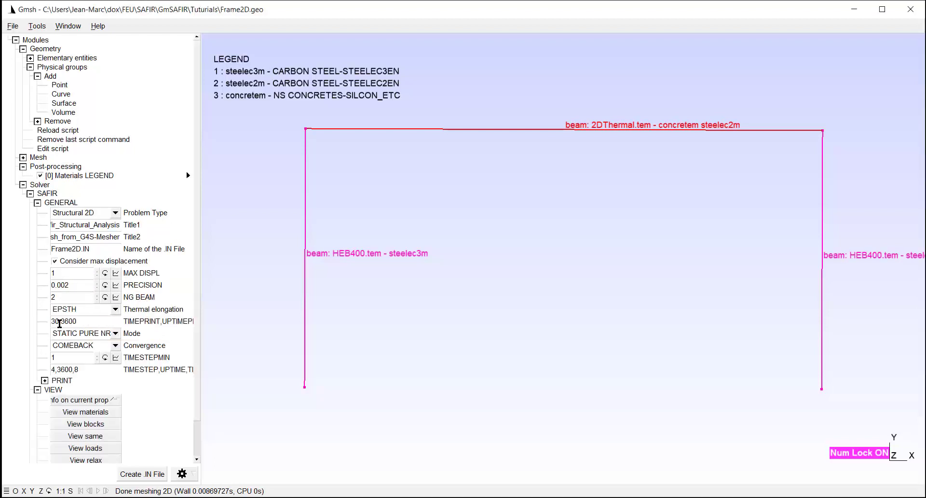
left_click(58, 321)
type("1,3600")
left_click(57, 358)
scroll(79, 372, "down", 2)
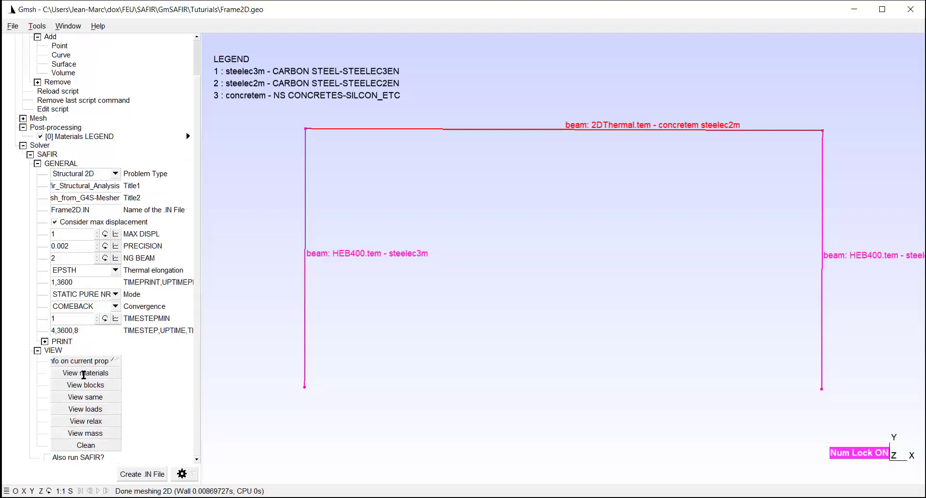
left_click(44, 341)
scroll(111, 366, "down", 1)
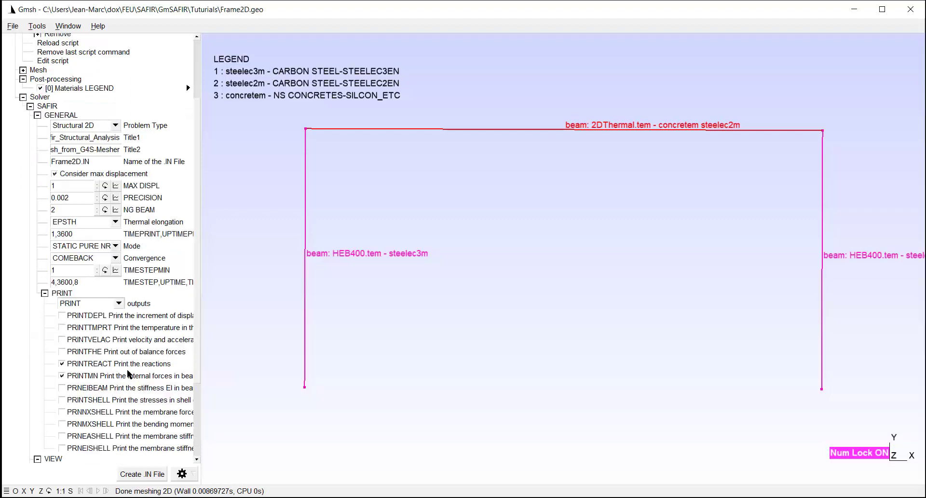
left_click(44, 293)
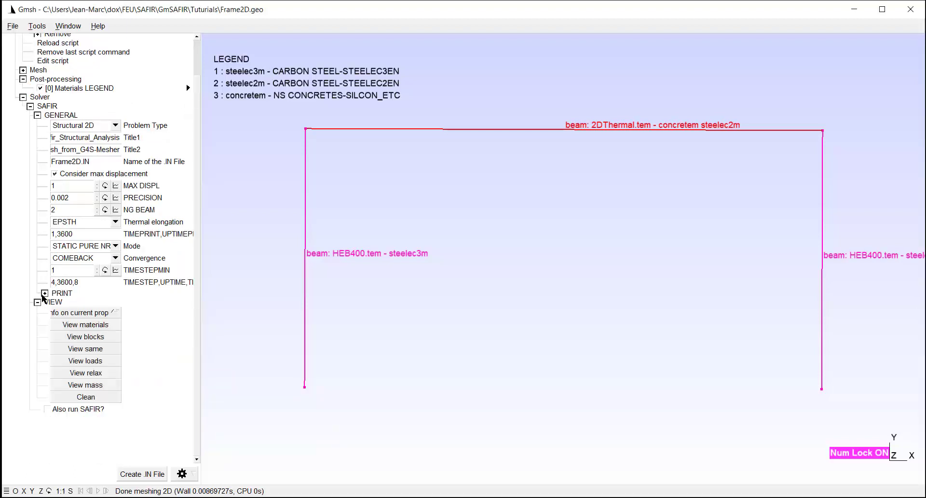
scroll(62, 288, "up", 2)
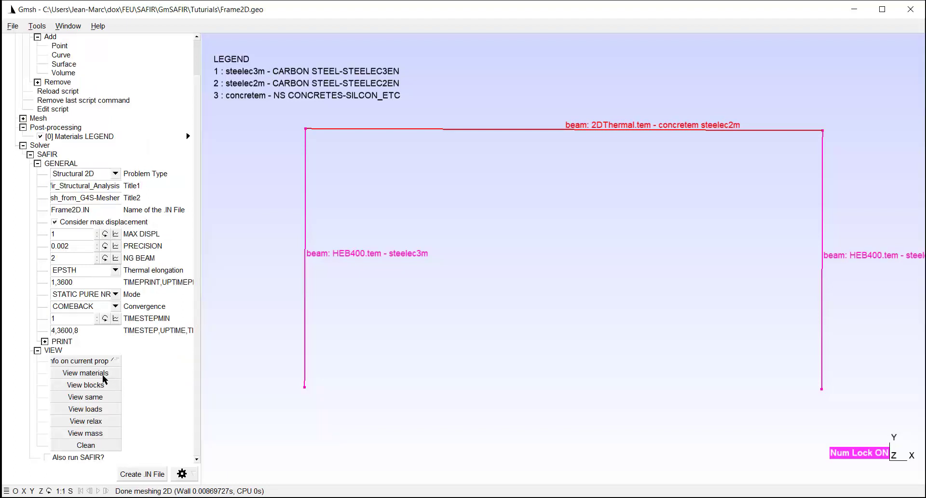
scroll(94, 199, "up", 2)
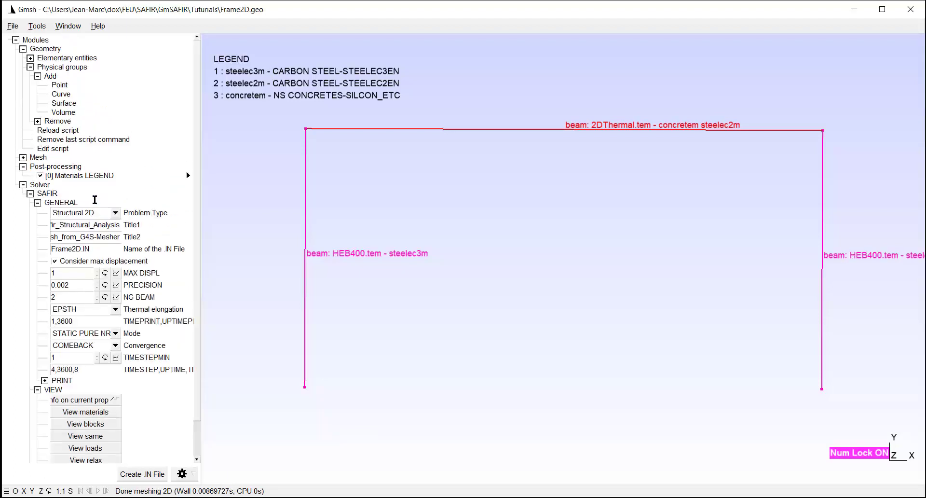
Step: Mesh the frame in 1D and enlarge the message log to check the result
left_click(22, 158)
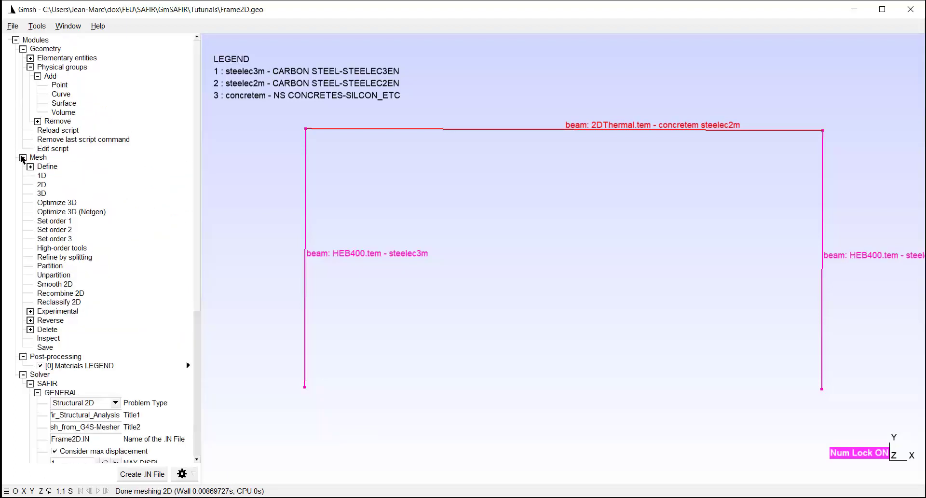
left_click(43, 176)
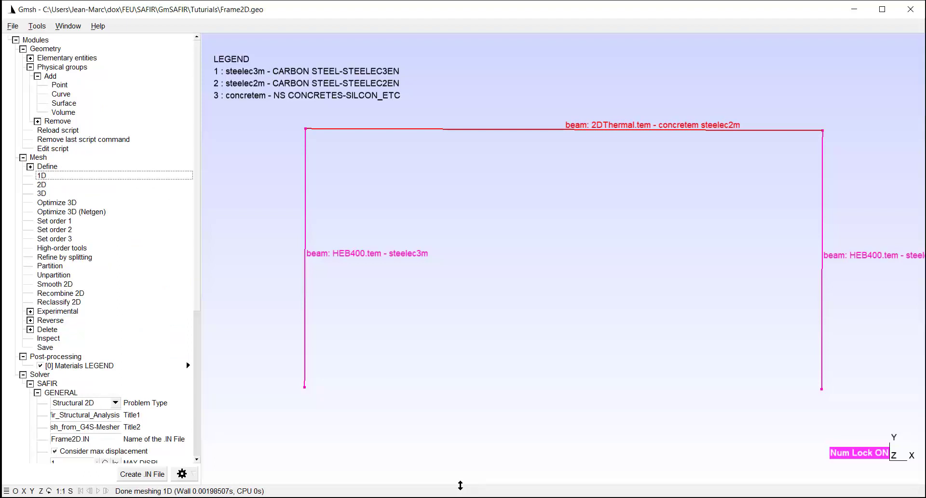
left_click_drag(462, 480, 462, 399)
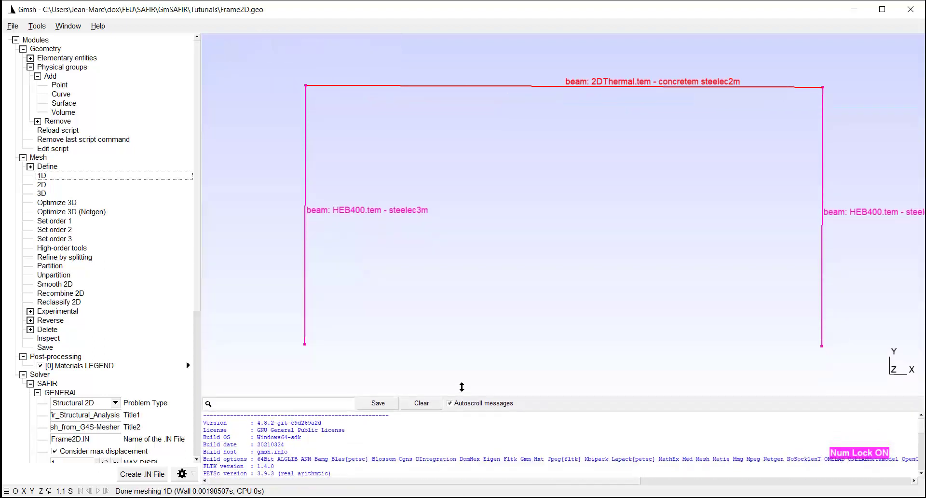
left_click_drag(462, 399, 463, 390)
scroll(463, 427, "down", 10)
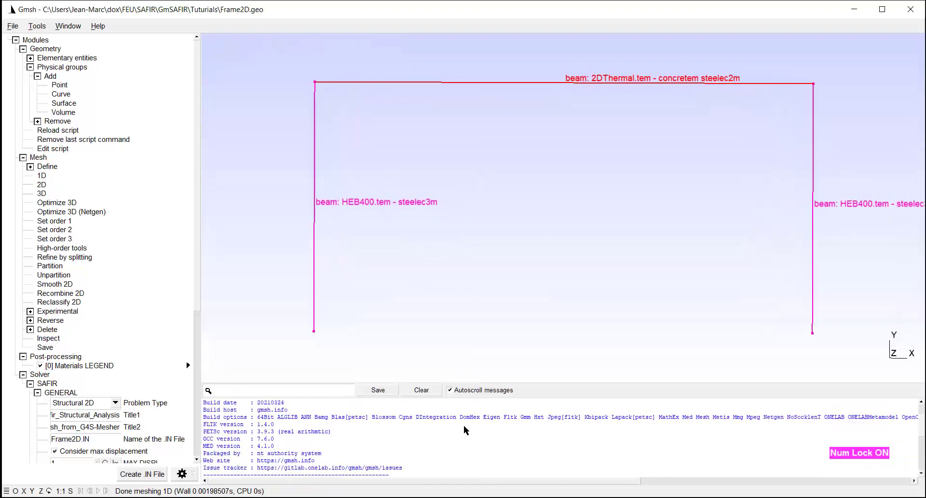
scroll(463, 427, "down", 10)
scroll(463, 426, "down", 5)
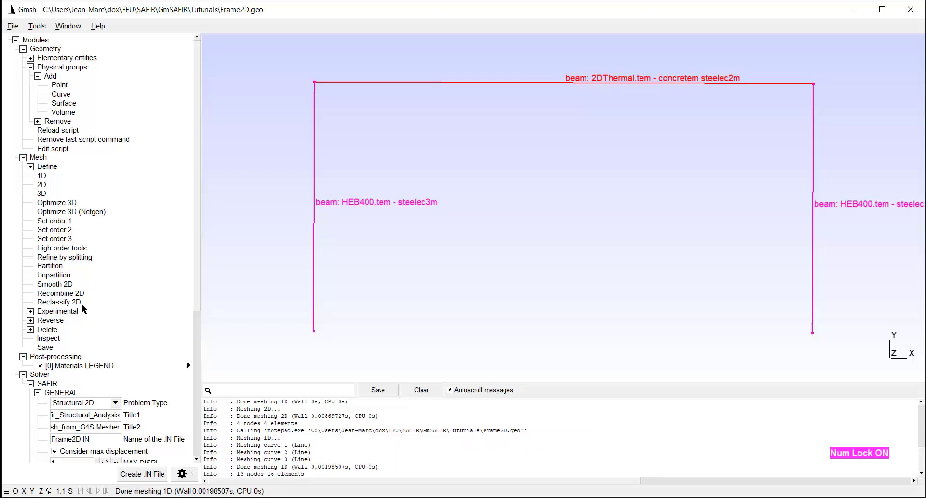
Step: Create the Frame2D.IN file and review it in UltraEdit from the Tuturials folder
left_click(143, 473)
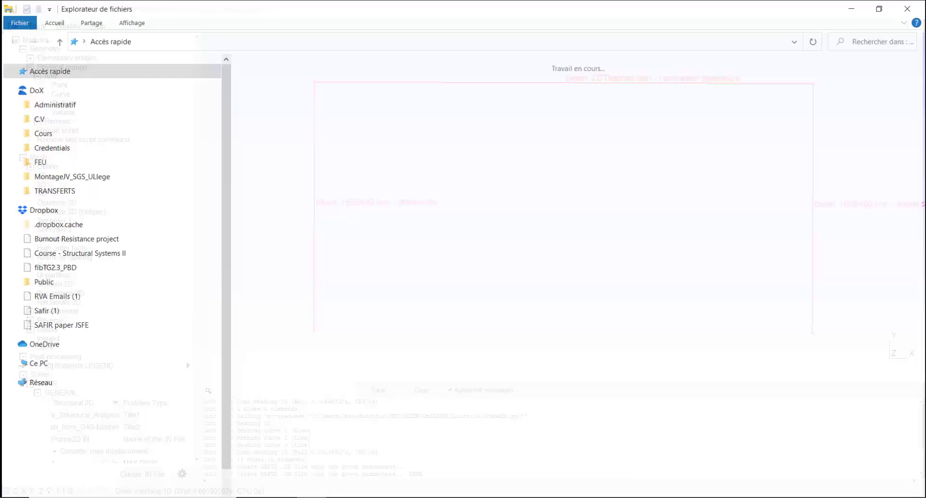
left_click(38, 218)
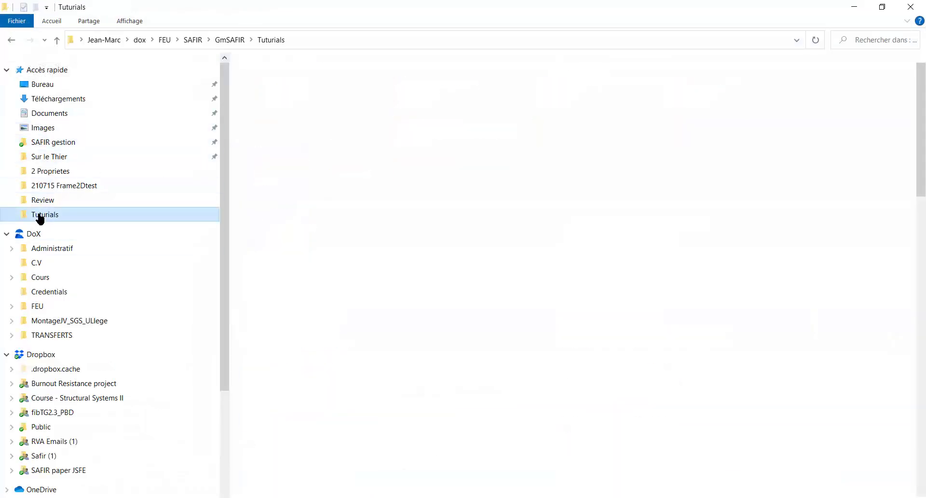
left_click(274, 118)
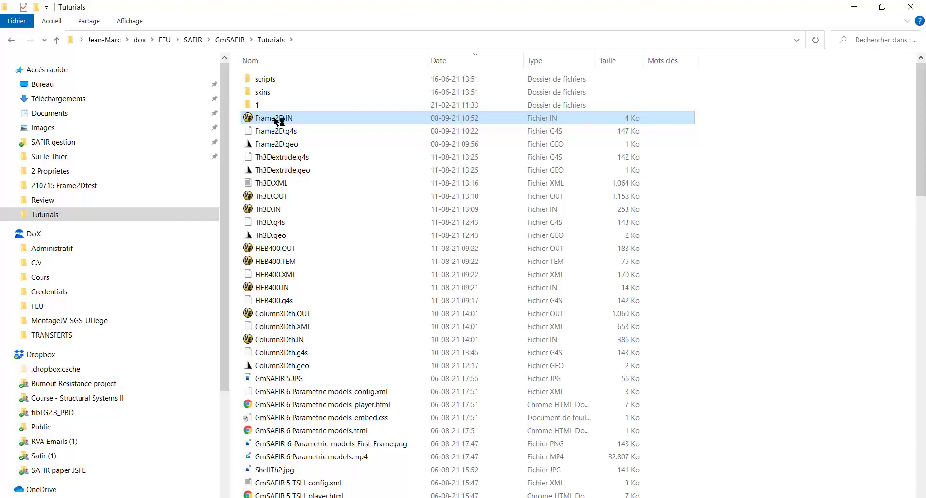
double_click(279, 120)
scroll(320, 211, "down", 3)
scroll(319, 211, "up", 3)
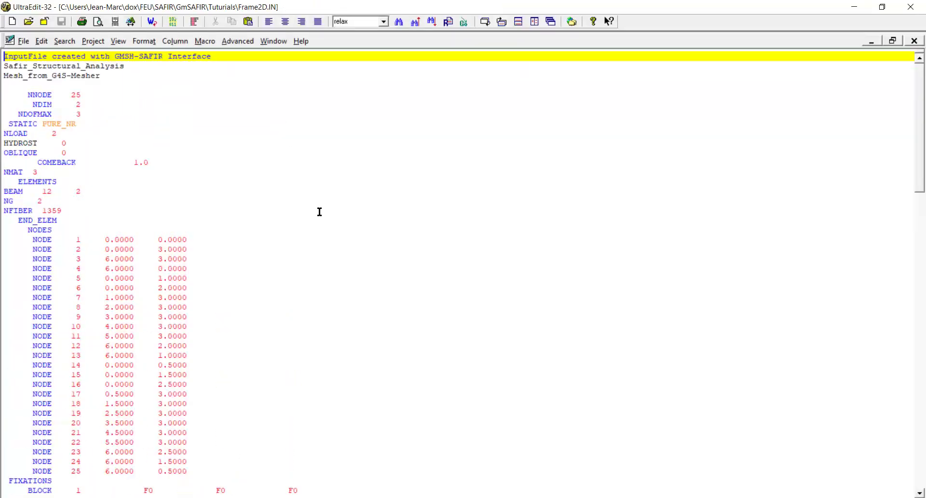
scroll(319, 212, "down", 5)
scroll(319, 212, "down", 3)
scroll(319, 211, "down", 3)
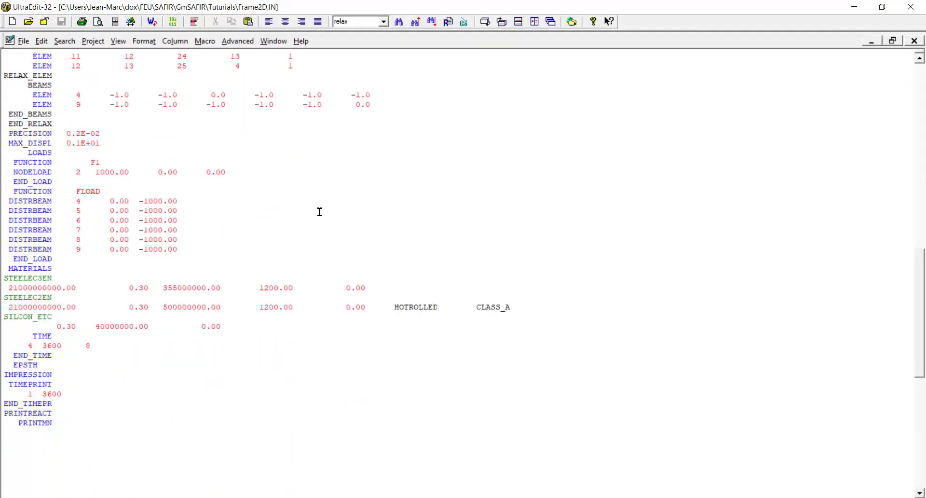
scroll(319, 211, "down", 3)
scroll(319, 211, "up", 8)
key("ctrl+Home")
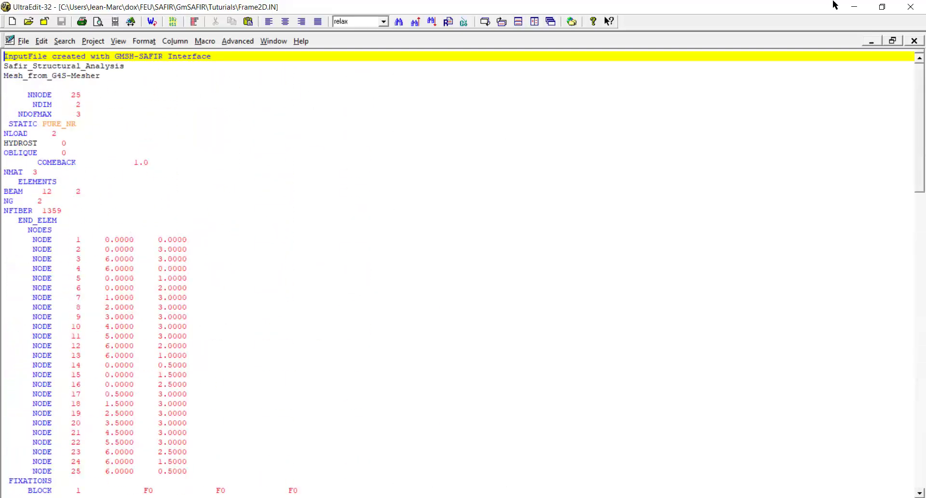
Step: Run Frame2D.IN in Safir Shell to completion and close the shell
left_click(911, 7)
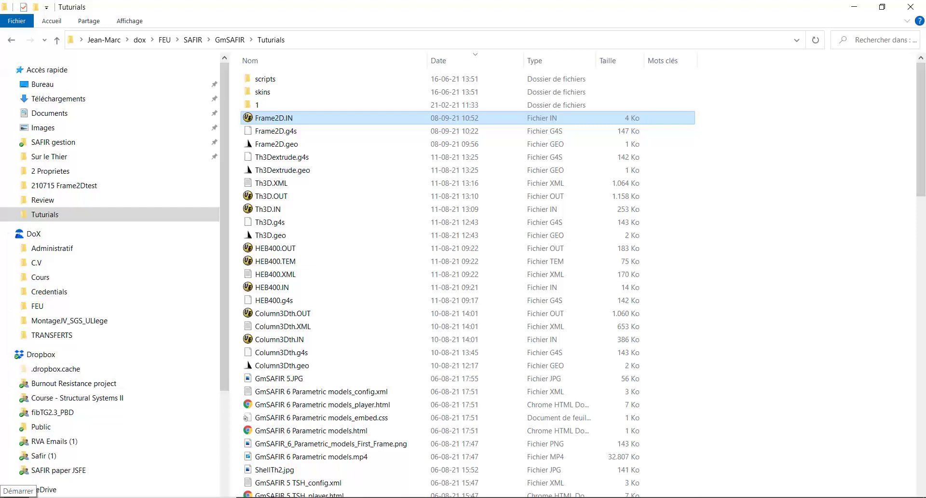
left_click(16, 490)
type("safir")
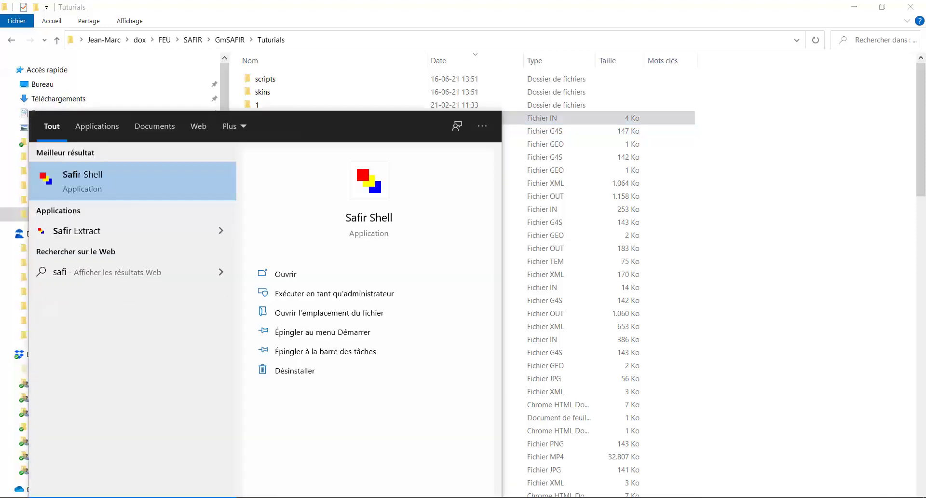
left_click(103, 177)
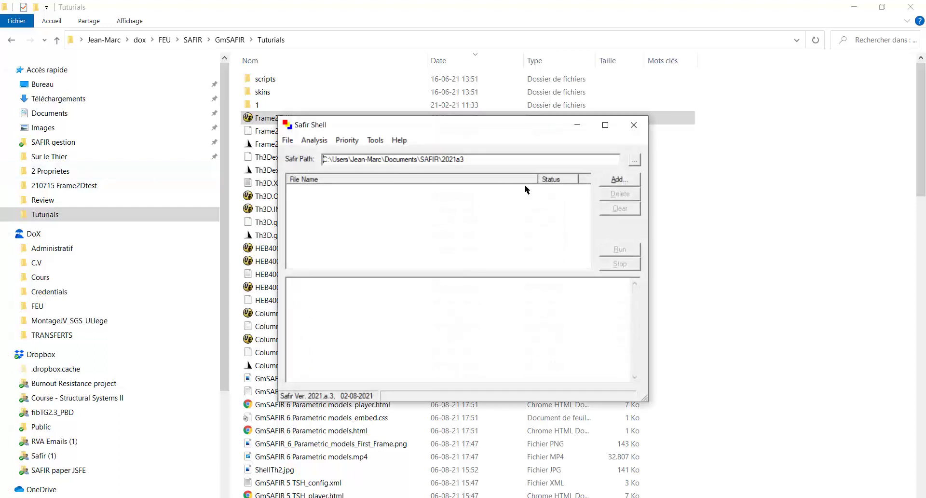
left_click(615, 180)
left_click(319, 205)
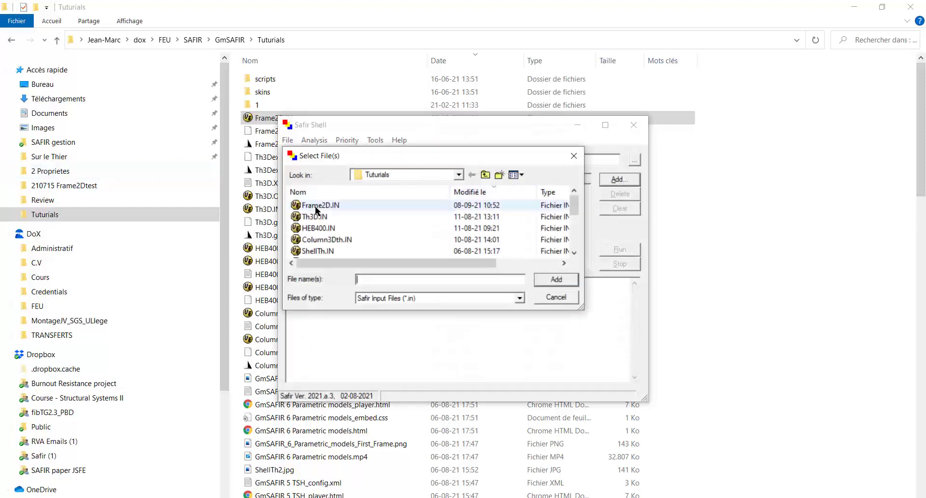
left_click(555, 280)
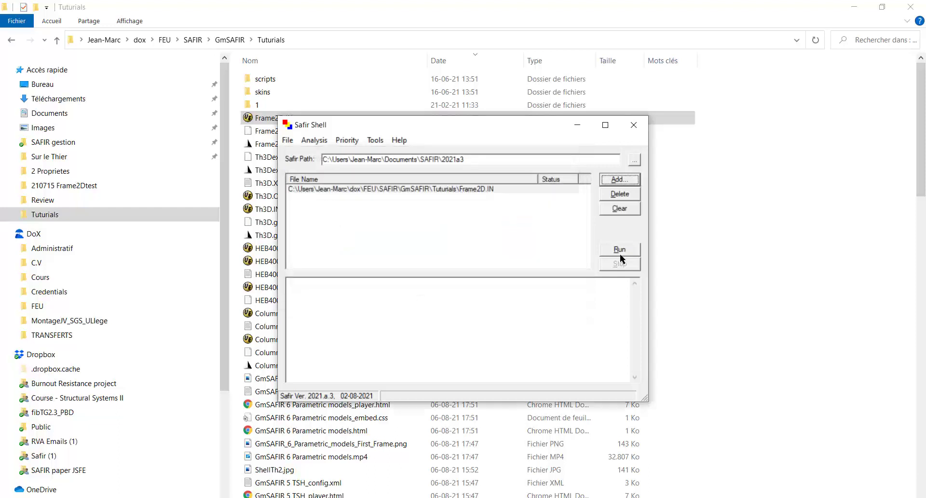
left_click(622, 248)
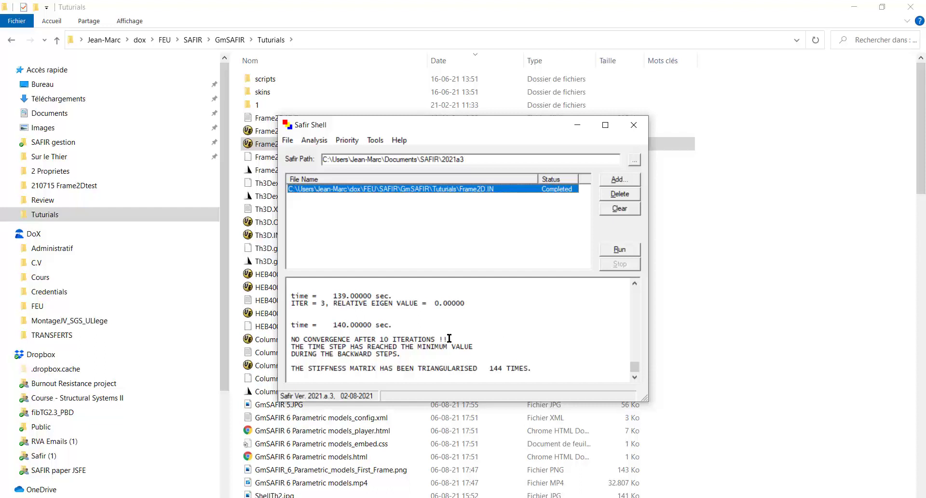
left_click(634, 125)
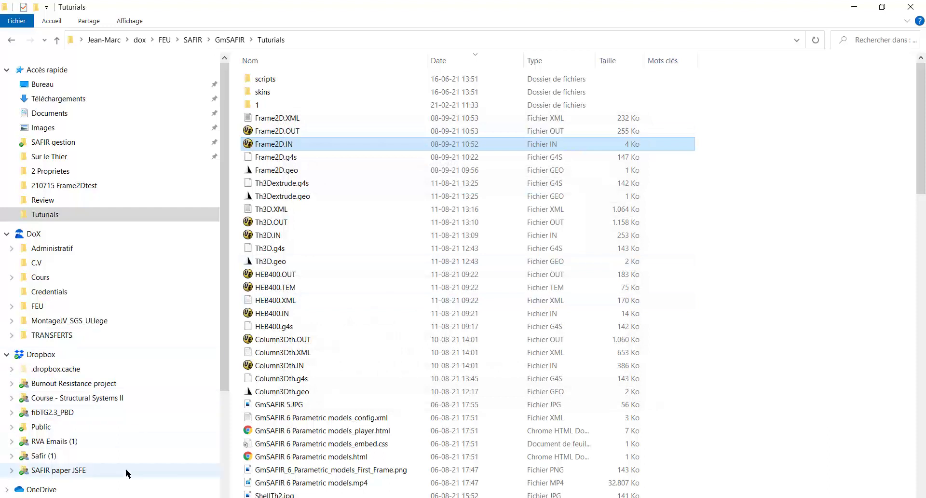
Step: Launch Diamond 2016 from Start search
key("super")
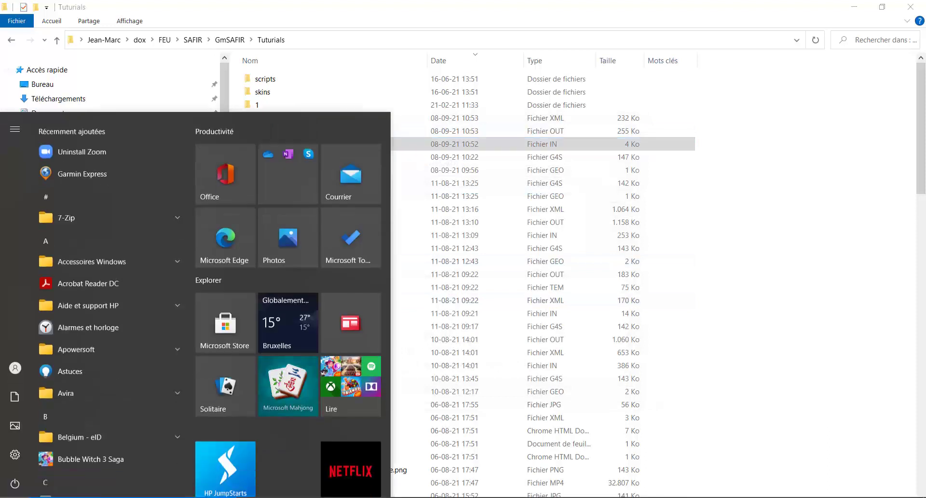
type("diam")
key("Return")
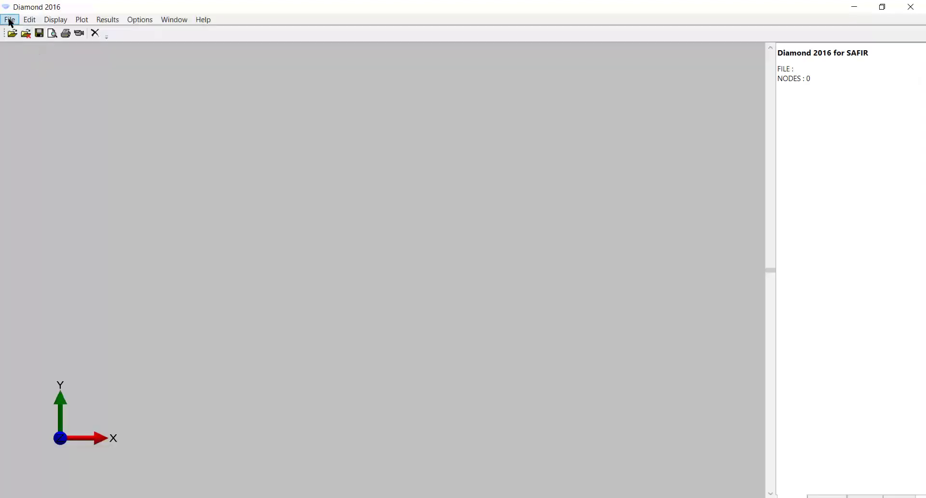
Step: Load the Frame2D.XML results file in Diamond 2016
left_click(10, 20)
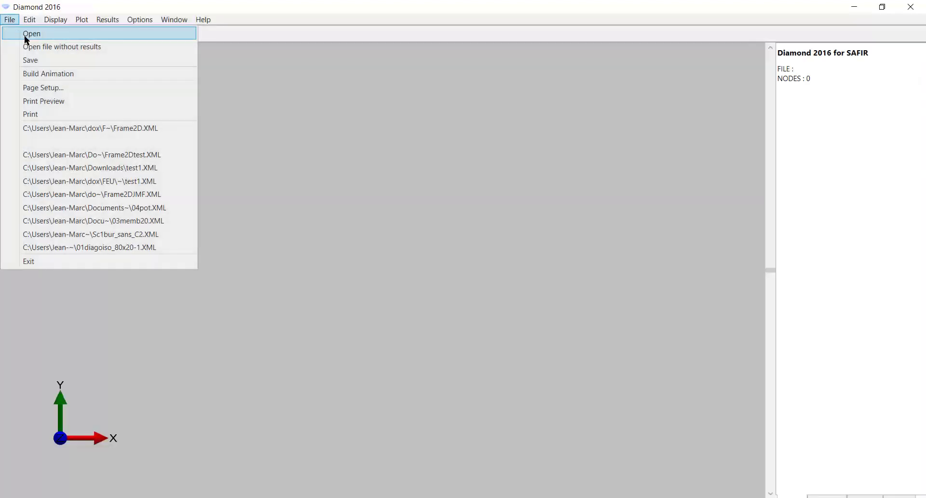
left_click(25, 32)
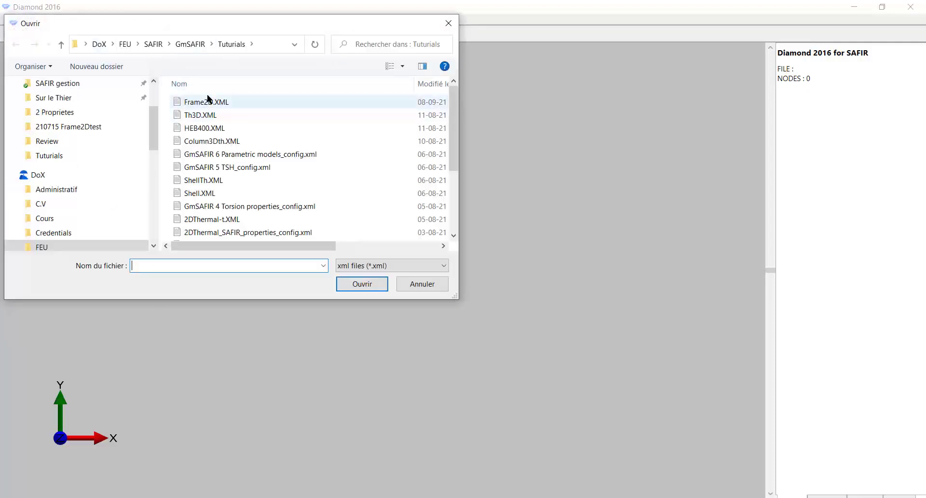
left_click(205, 102)
left_click(361, 283)
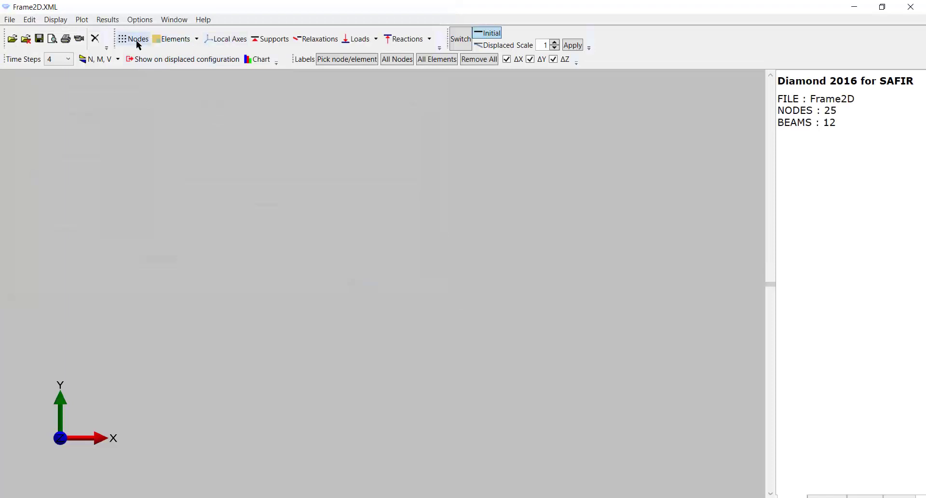
Step: Display nodes, beam elements, supports, F1 point loads and FLOAD distributed loads
left_click(136, 39)
left_click(174, 39)
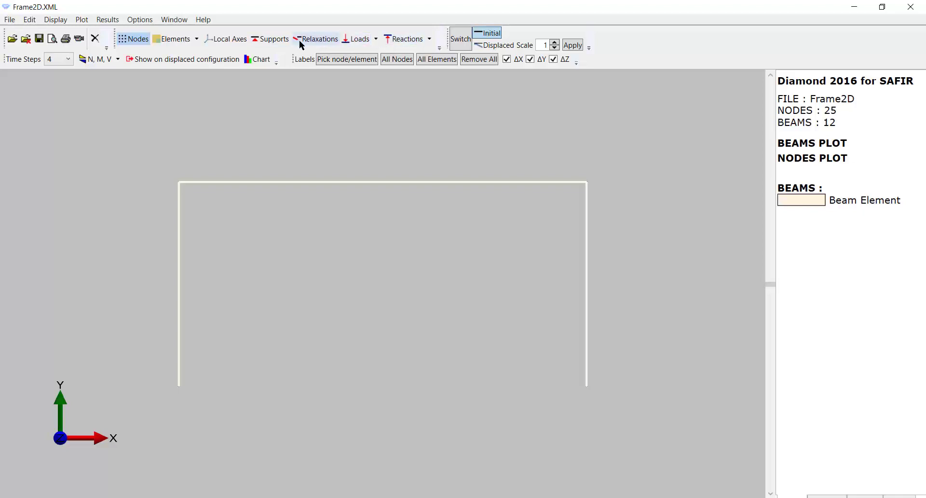
left_click(273, 39)
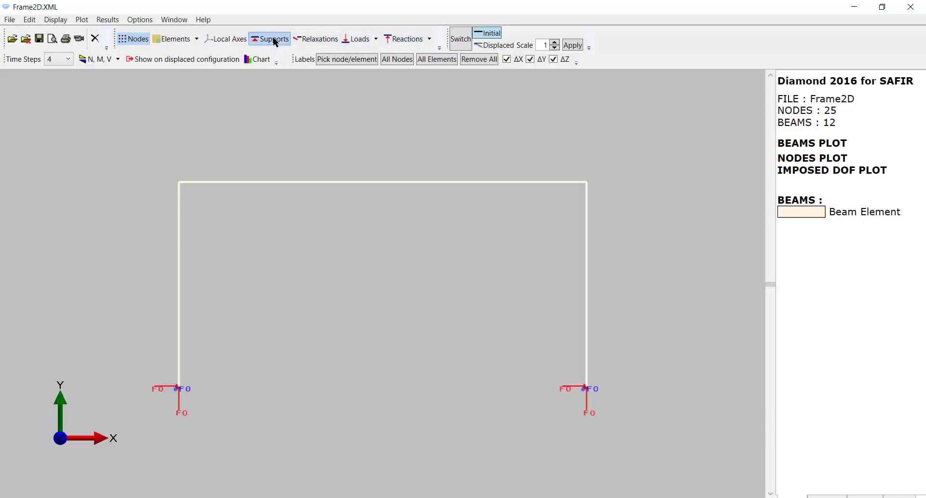
left_click(352, 39)
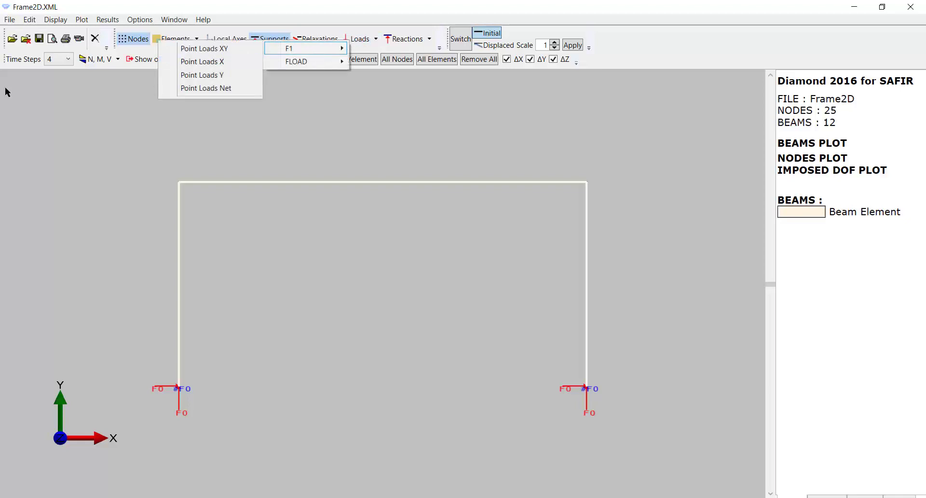
left_click(206, 87)
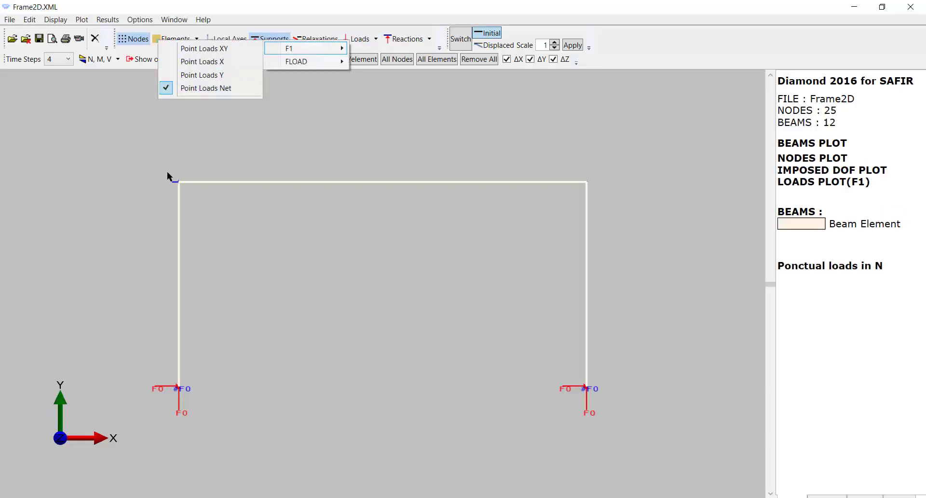
mouse_move(303, 62)
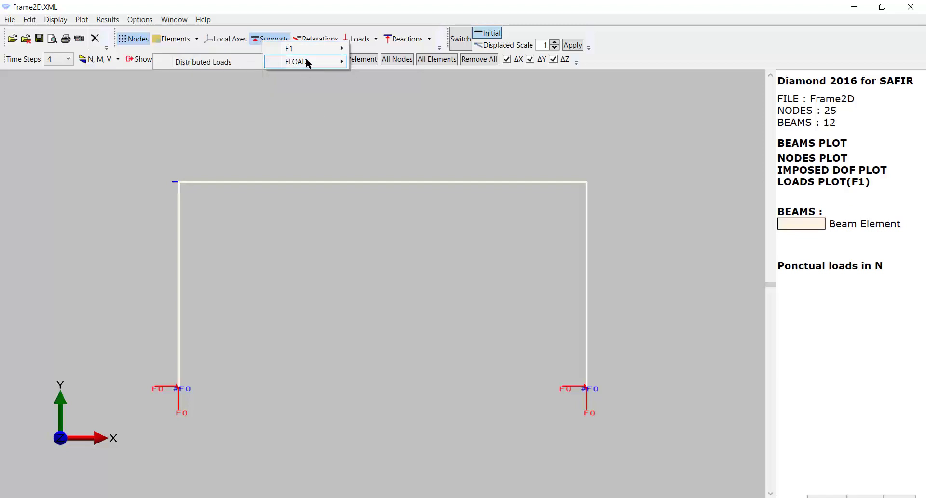
left_click(204, 62)
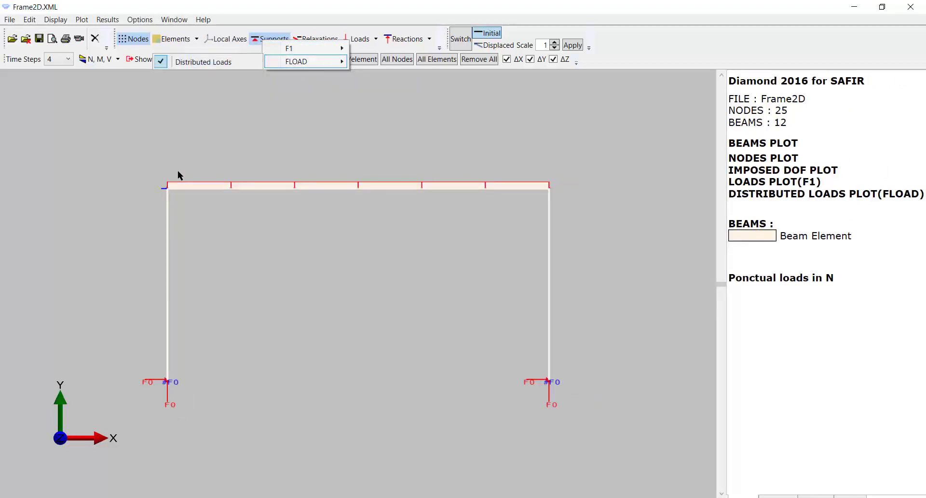
Step: Hide the distributed loads and plot the Bending Moment Mz diagram instead
left_click(193, 61)
left_click(118, 60)
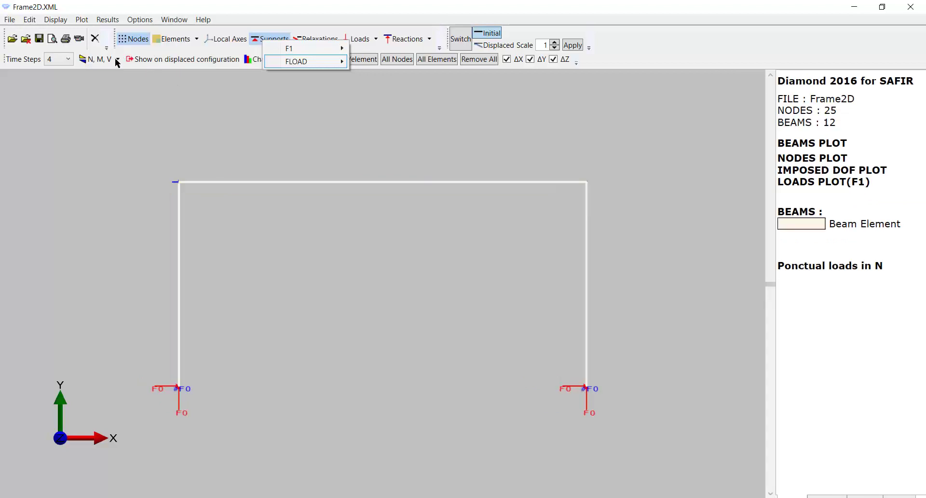
left_click(94, 58)
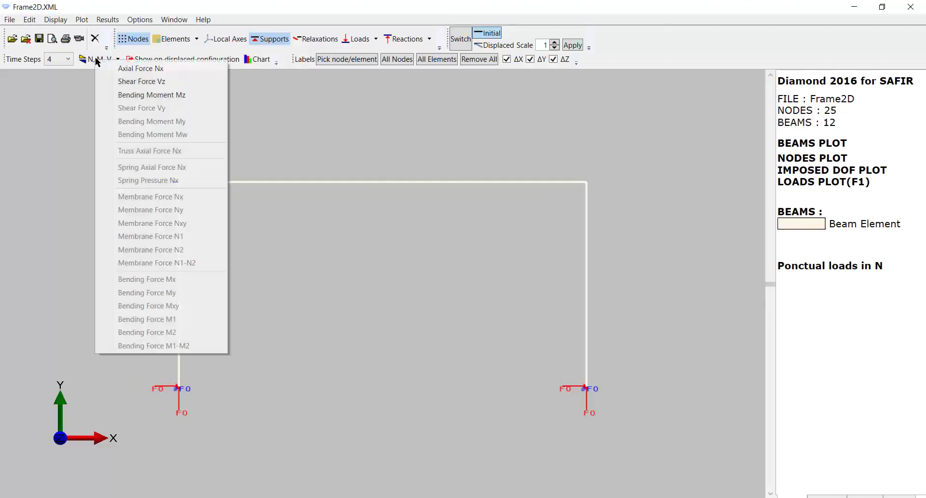
left_click(125, 95)
left_click(270, 257)
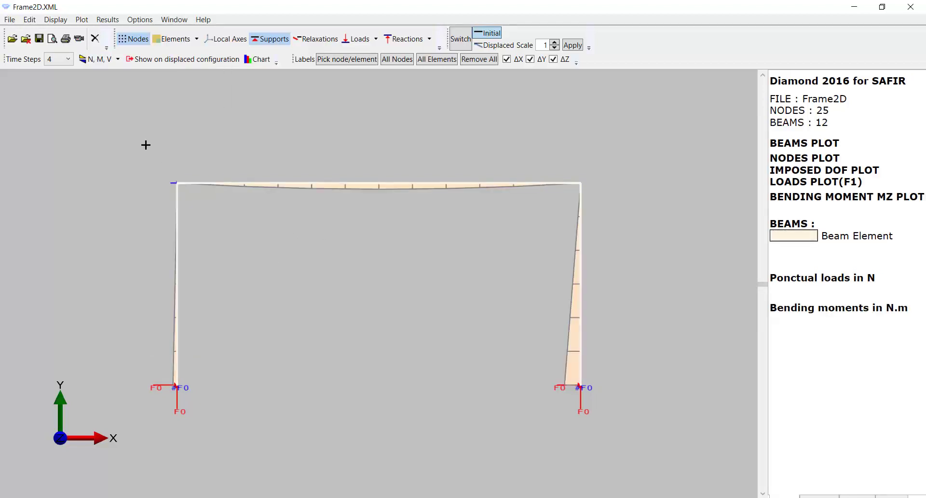
Step: Select time step 20 s to show the Mz results at that time
left_click(70, 59)
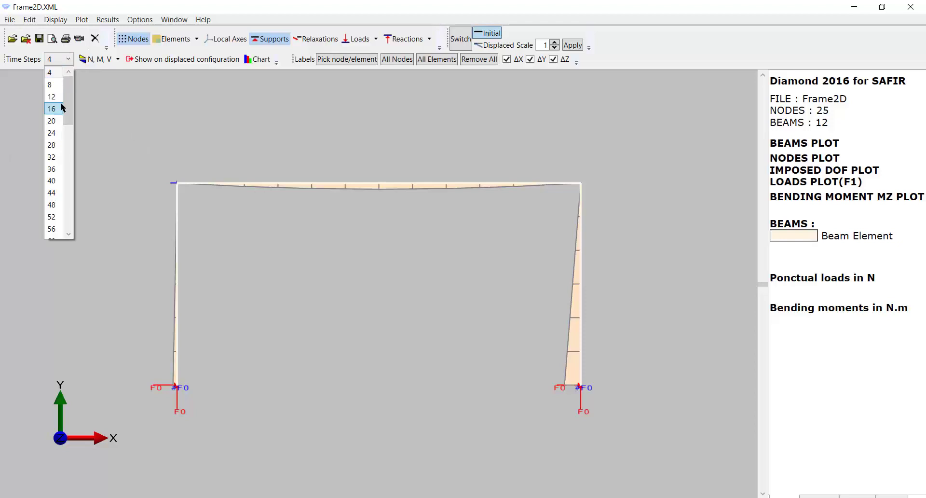
left_click(58, 123)
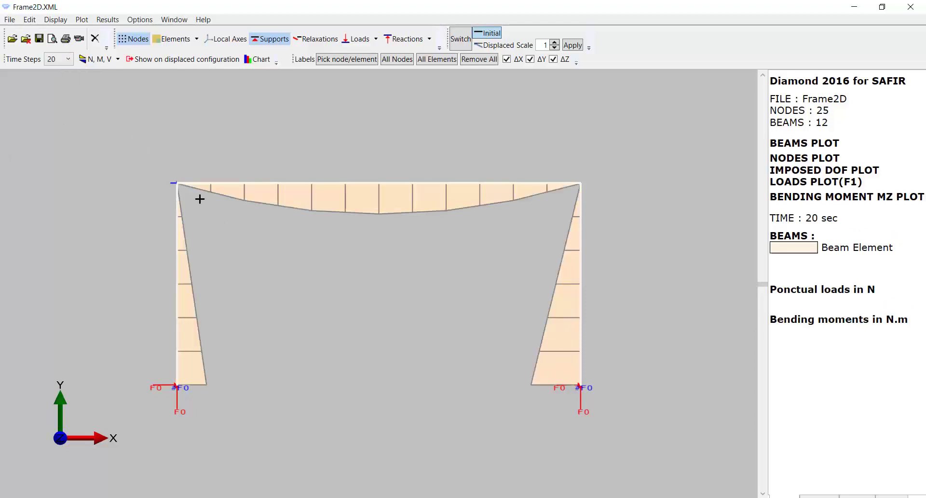